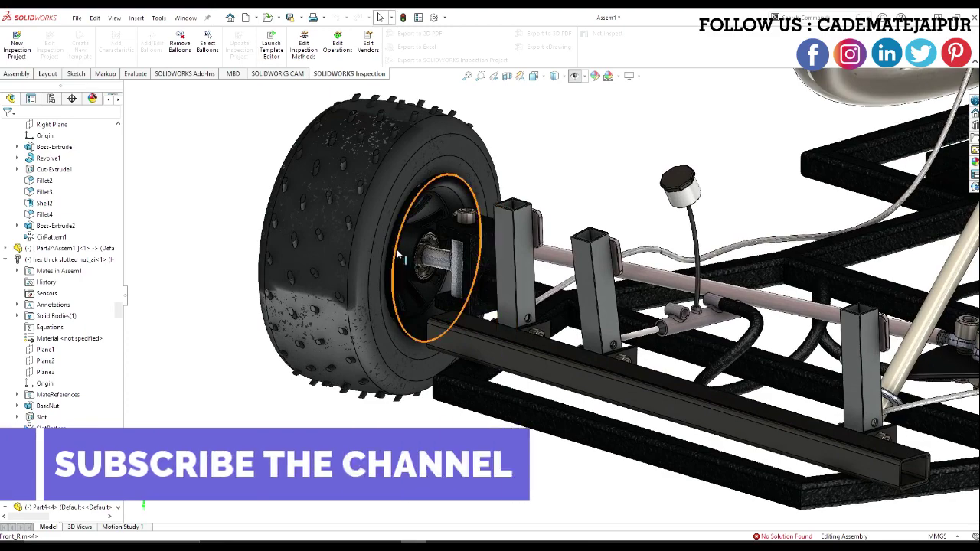
# Examine the front wheel hub, stub axle and steering knuckle of the go-kart assembly
pyautogui.scroll(-5, 452, 254)
pyautogui.moveTo(428, 257); pyautogui.dragTo(438, 255, button='middle')
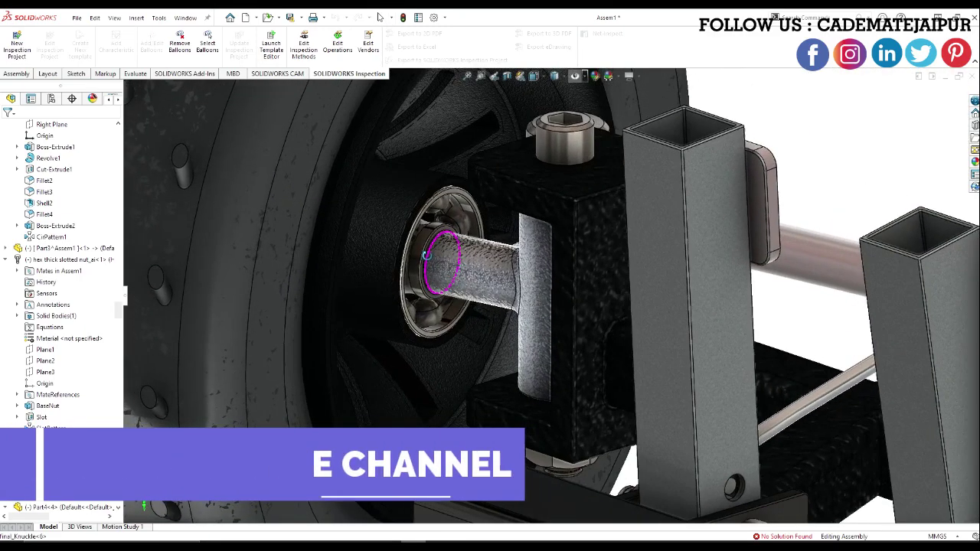
pyautogui.scroll(4, 510, 277)
pyautogui.moveTo(511, 278); pyautogui.dragTo(451, 279, button='middle')
pyautogui.scroll(-1, 558, 284)
pyautogui.scroll(-2, 558, 284)
pyautogui.scroll(3, 495, 271)
pyautogui.scroll(8, 495, 272)
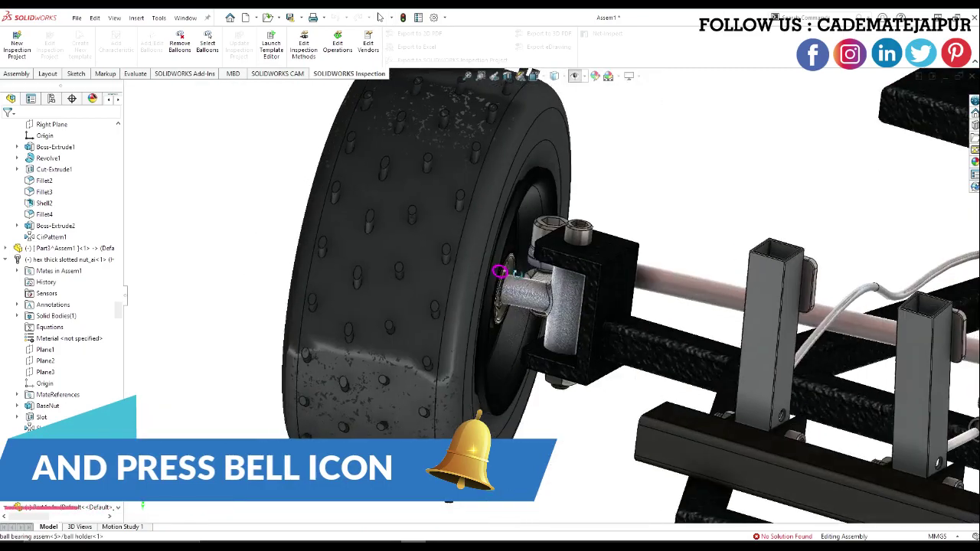
pyautogui.scroll(-8, 529, 323)
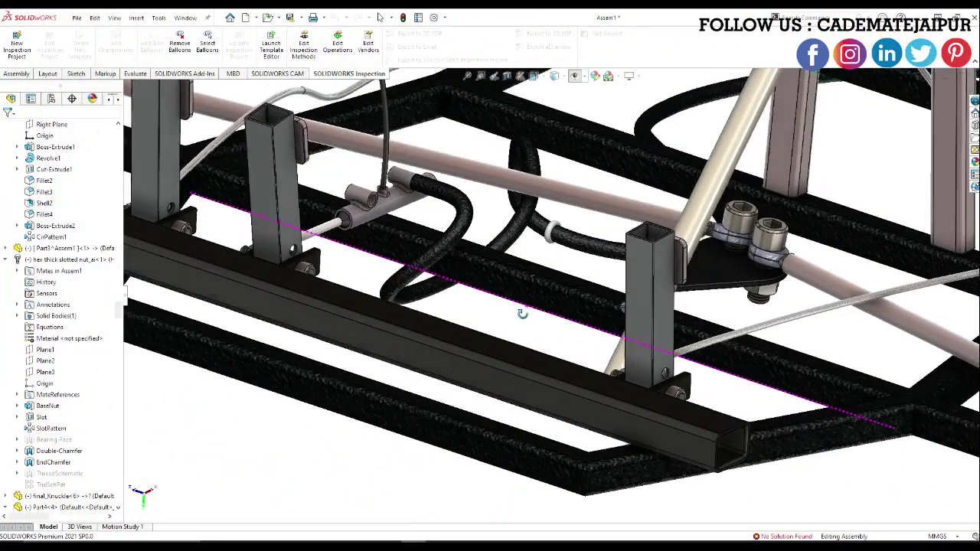
# Examine the front pedal posts, their mounting crossbar and bolts, and the tie-rod joints at the steering column
pyautogui.moveTo(522, 313); pyautogui.dragTo(519, 307, button='middle')
pyautogui.scroll(6, 642, 336)
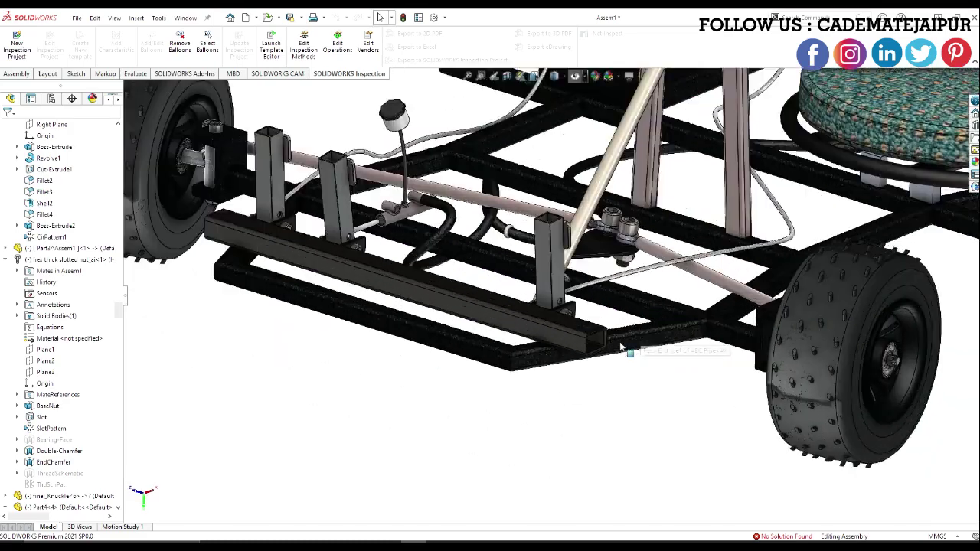
pyautogui.scroll(-9, 565, 328)
pyautogui.scroll(5, 545, 328)
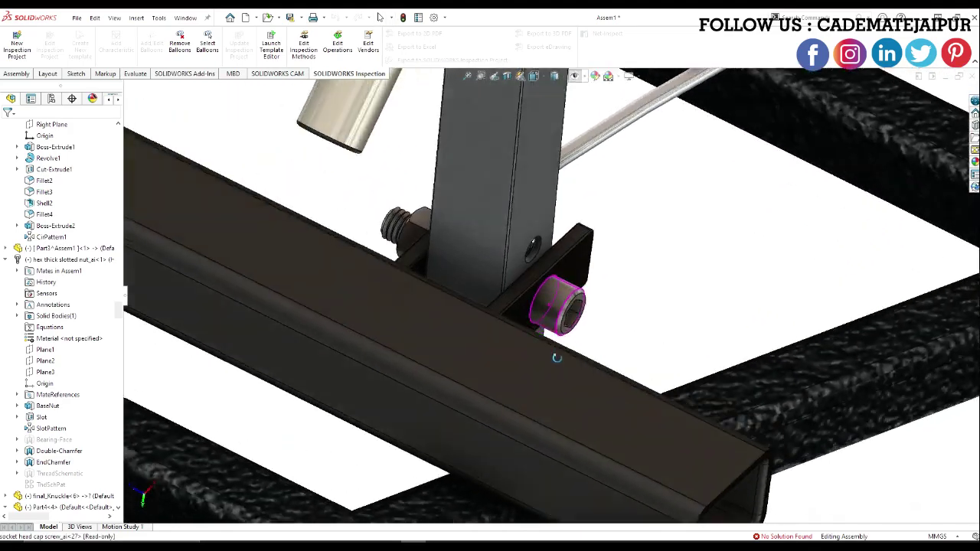
pyautogui.scroll(5, 528, 328)
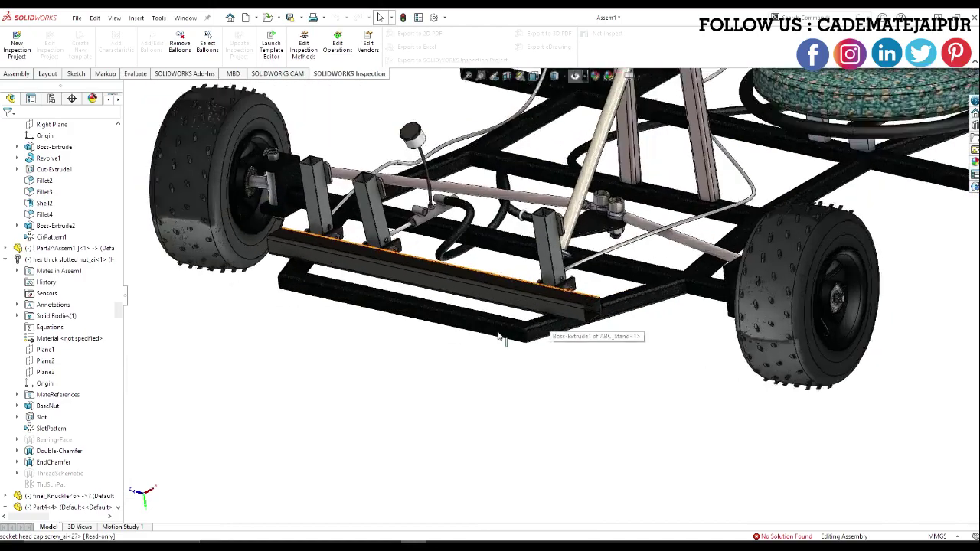
pyautogui.scroll(-3, 504, 335)
pyautogui.scroll(3, 520, 333)
pyautogui.scroll(-5, 575, 291)
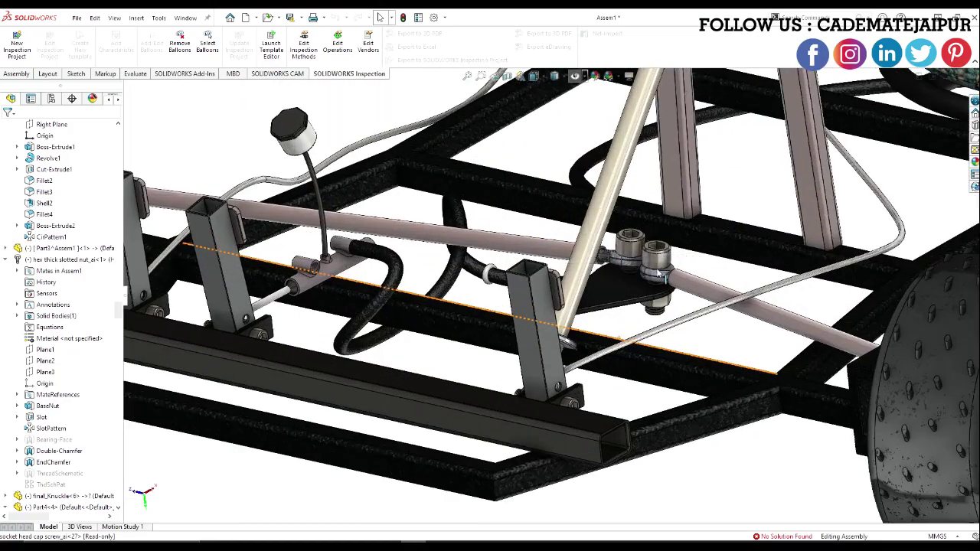
pyautogui.scroll(-6, 616, 250)
pyautogui.scroll(4, 559, 292)
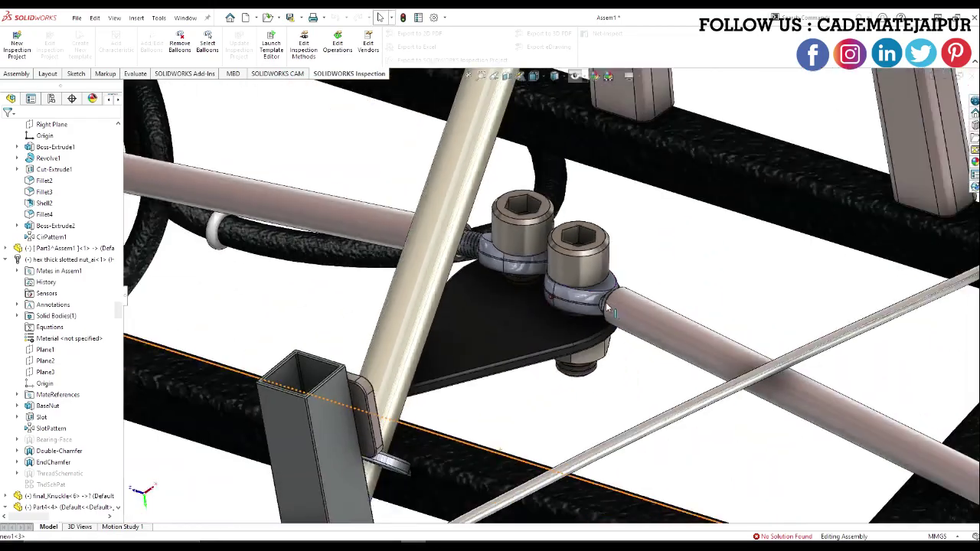
pyautogui.moveTo(563, 293)
pyautogui.mouseDown(button='middle')
pyautogui.moveTo(578, 288)
pyautogui.moveTo(586, 257)
pyautogui.moveTo(628, 261)
pyautogui.moveTo(547, 318)
pyautogui.moveTo(566, 310)
pyautogui.mouseUp(button='middle')
# Examine the kart from the side, including the rear axle with its brake disc, caliper and keyed disc hub
pyautogui.scroll(6, 494, 307)
pyautogui.moveTo(493, 300); pyautogui.dragTo(505, 247, button='middle')
pyautogui.moveTo(410, 273); pyautogui.dragTo(429, 261, button='middle')
pyautogui.scroll(-4, 337, 341)
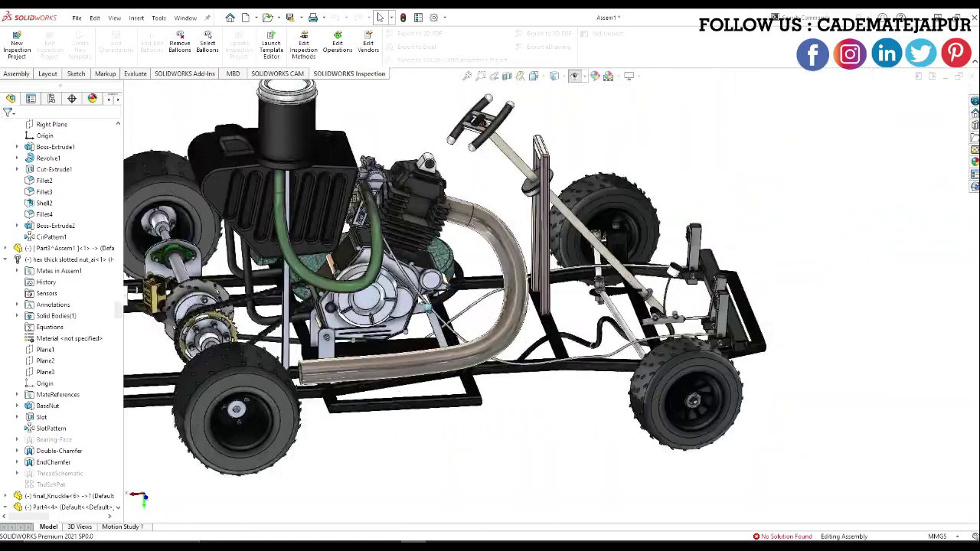
pyautogui.moveTo(374, 341); pyautogui.dragTo(536, 322, button='middle')
pyautogui.scroll(5, 490, 348)
pyautogui.scroll(-6, 306, 337)
pyautogui.scroll(3, 387, 325)
pyautogui.moveTo(399, 314); pyautogui.dragTo(536, 283, button='middle')
pyautogui.scroll(-5, 555, 256)
pyautogui.scroll(1, 661, 300)
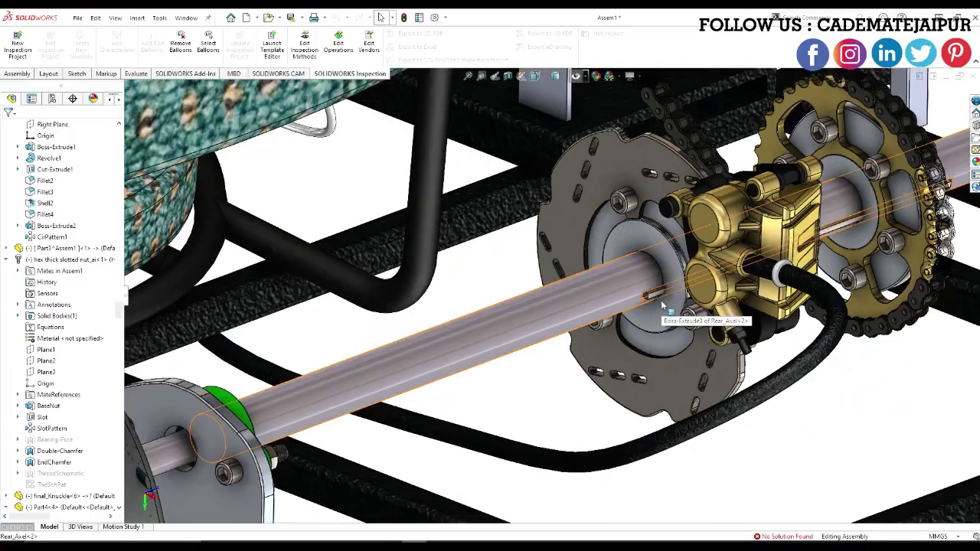
pyautogui.scroll(-1, 692, 252)
pyautogui.moveTo(701, 243); pyautogui.dragTo(656, 256, button='middle')
pyautogui.scroll(-3, 603, 245)
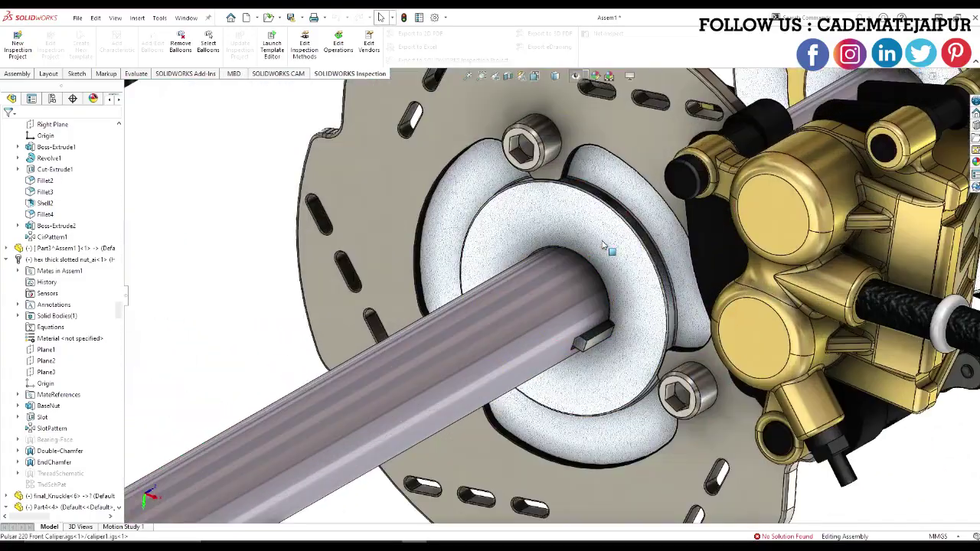
pyautogui.scroll(4, 598, 242)
pyautogui.moveTo(599, 242); pyautogui.dragTo(616, 223, button='middle')
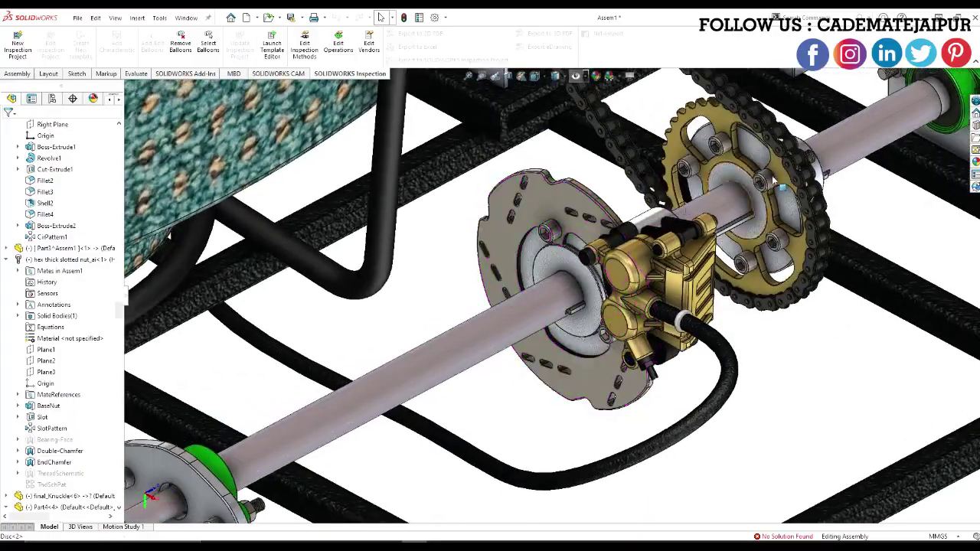
# Examine the rear sprocket, chain and bolted sprocket hub beside the brake disc on the axle
pyautogui.scroll(-4, 737, 189)
pyautogui.moveTo(739, 190); pyautogui.dragTo(658, 247, button='middle')
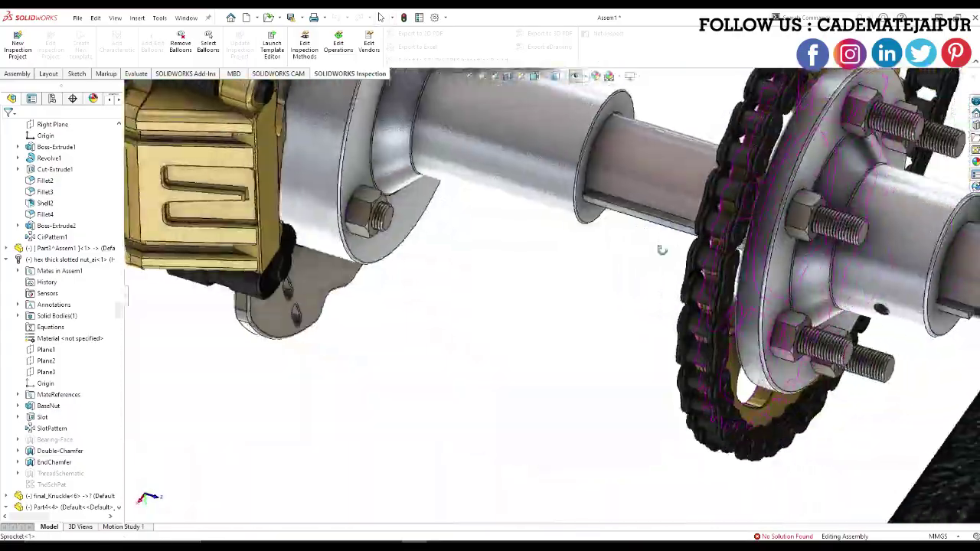
pyautogui.scroll(-2, 642, 206)
pyautogui.scroll(5, 640, 205)
pyautogui.scroll(-6, 700, 264)
pyautogui.moveTo(541, 332)
pyautogui.mouseDown(button='middle')
pyautogui.moveTo(539, 295)
pyautogui.moveTo(540, 331)
pyautogui.mouseUp(button='middle')
pyautogui.scroll(5, 540, 330)
pyautogui.scroll(-3, 532, 326)
pyautogui.scroll(2, 527, 325)
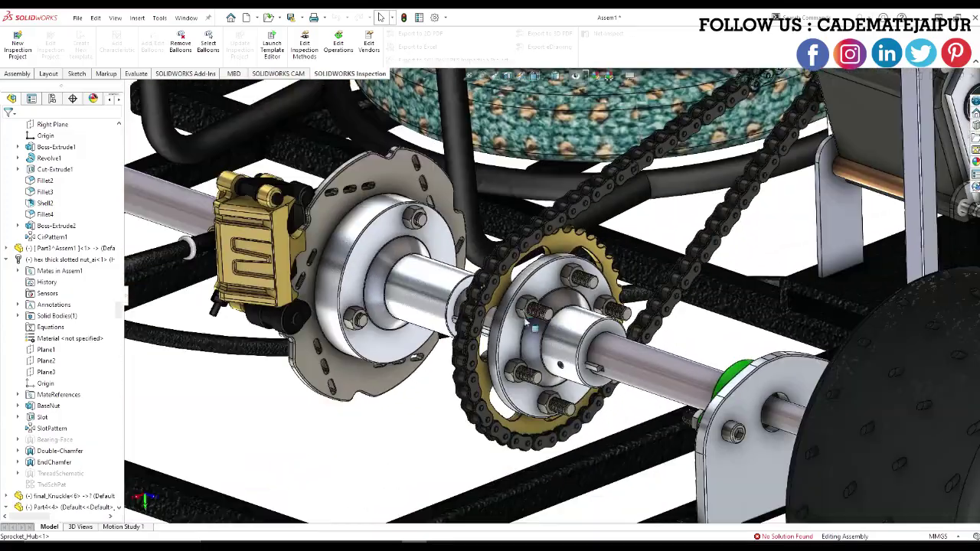
pyautogui.scroll(4, 627, 328)
pyautogui.moveTo(660, 216); pyautogui.dragTo(674, 201, button='middle')
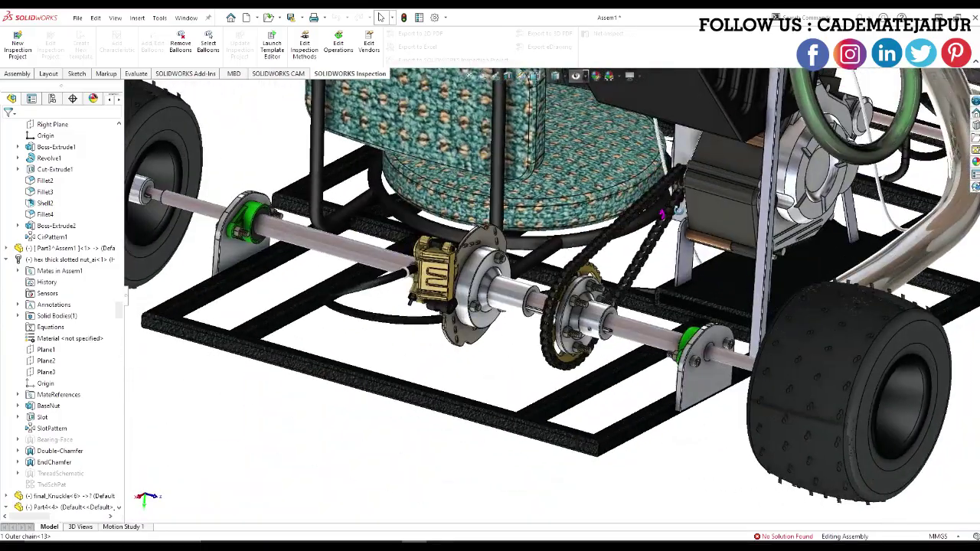
# Examine the chain drive to the engine and the complete kart from the rear and the seat side
pyautogui.scroll(1, 675, 198)
pyautogui.scroll(-6, 675, 197)
pyautogui.middleClick(617, 258)
pyautogui.moveTo(617, 259)
pyautogui.mouseDown(button='middle')
pyautogui.moveTo(651, 273)
pyautogui.moveTo(623, 259)
pyautogui.mouseUp(button='middle')
pyautogui.scroll(8, 549, 330)
pyautogui.moveTo(525, 376); pyautogui.dragTo(503, 382, button='middle')
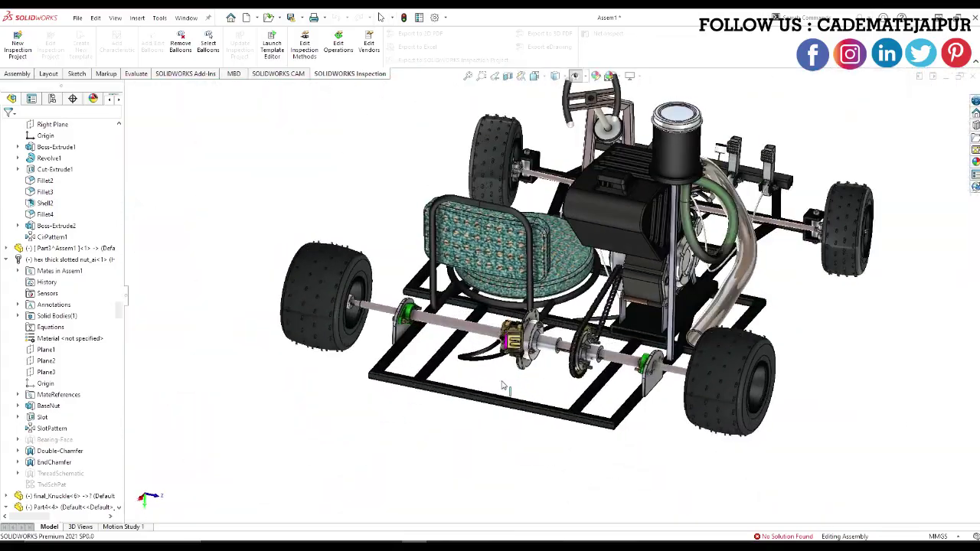
pyautogui.scroll(-3, 377, 307)
pyautogui.scroll(4, 439, 303)
pyautogui.middleClick(440, 302)
pyautogui.moveTo(440, 301); pyautogui.dragTo(580, 355, button='middle')
pyautogui.scroll(4, 518, 299)
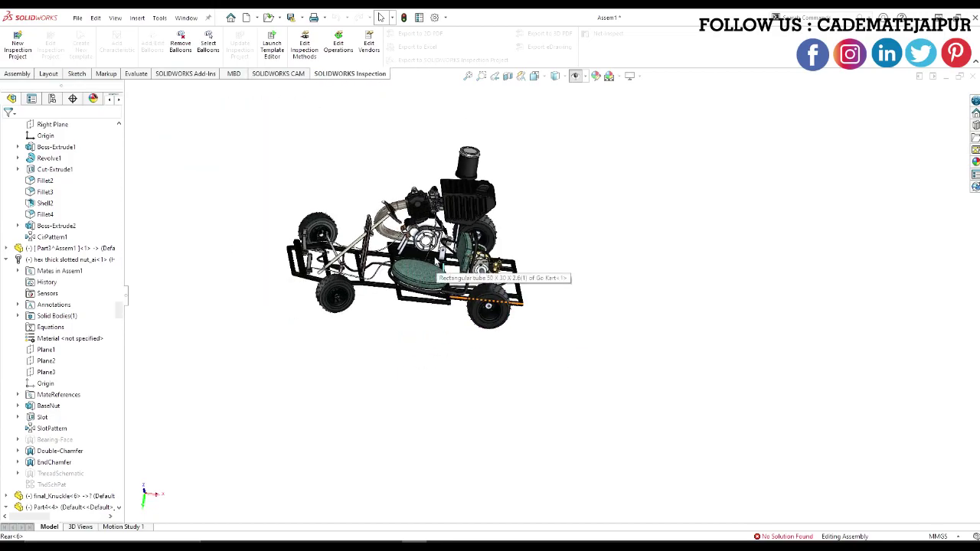
# Examine the engine, air filter, black side housing and exhaust in relation to the seat and frame
pyautogui.scroll(-8, 466, 184)
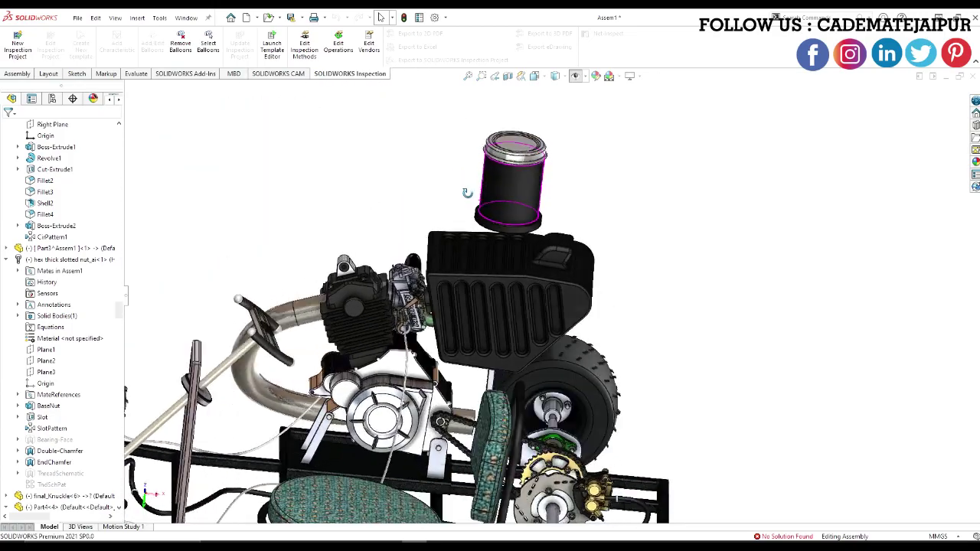
pyautogui.scroll(5, 470, 250)
pyautogui.scroll(-6, 503, 306)
pyautogui.scroll(5, 590, 308)
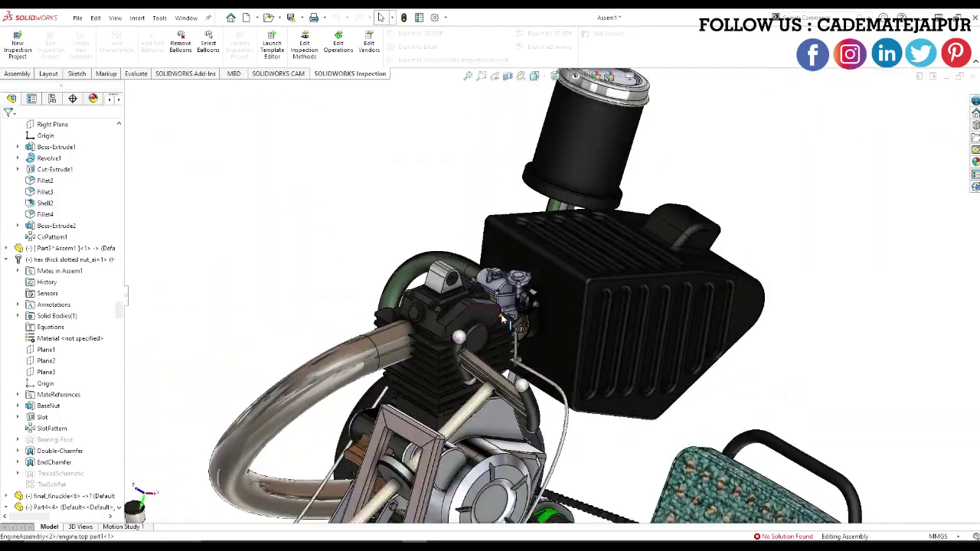
pyautogui.scroll(5, 593, 310)
pyautogui.scroll(-3, 463, 368)
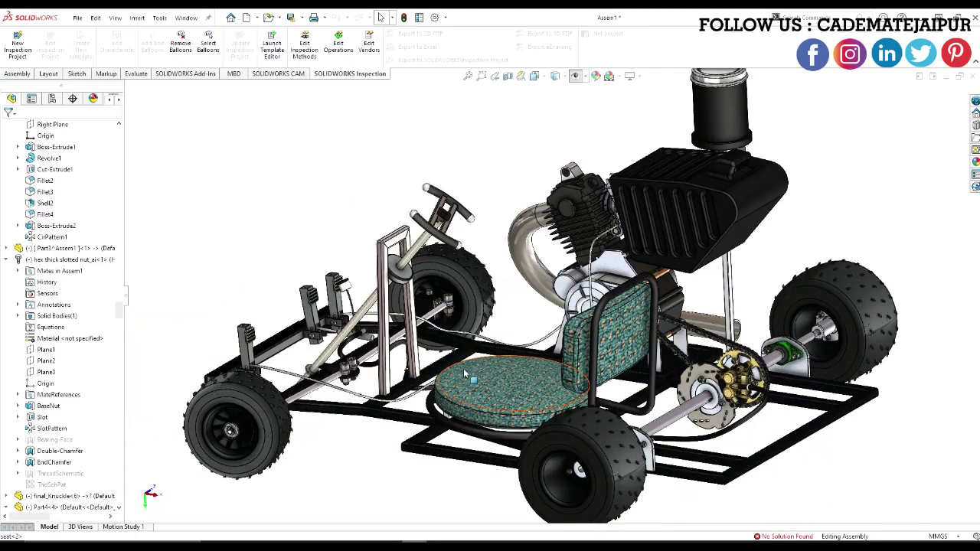
pyautogui.scroll(2, 346, 414)
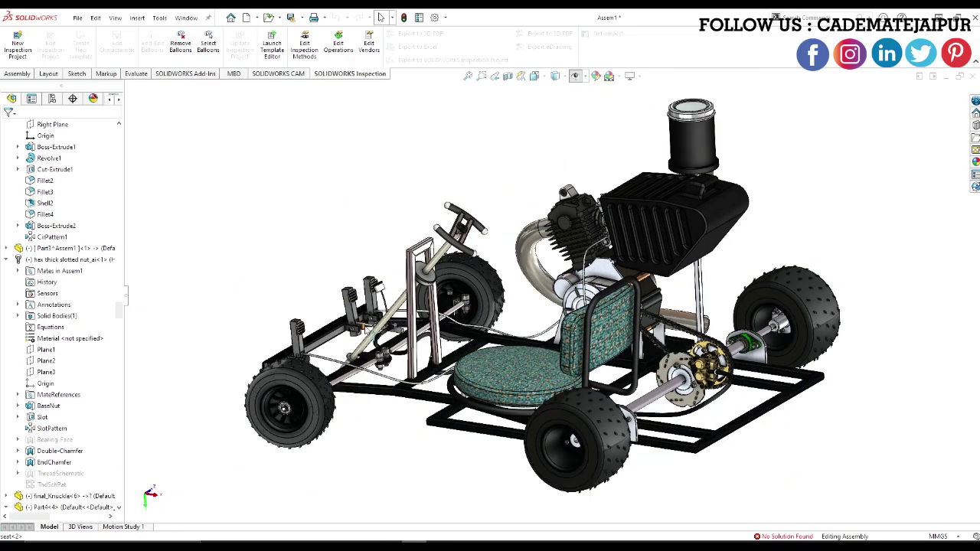
# Examine the seat area and the rear axle's brake disc, hub and sprocket assembly up close
pyautogui.scroll(-3, 679, 383)
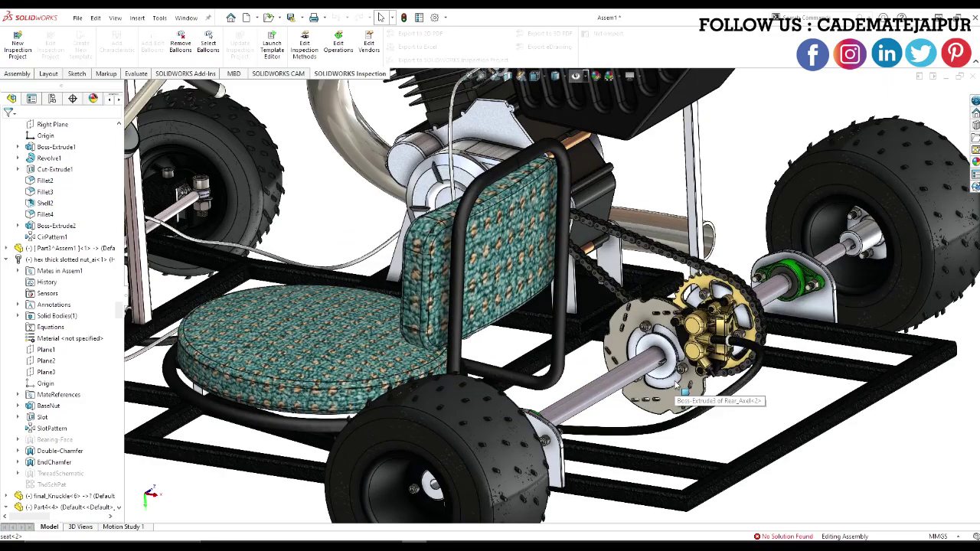
pyautogui.scroll(3, 670, 319)
pyautogui.moveTo(498, 452)
pyautogui.mouseDown(button='middle')
pyautogui.moveTo(563, 435)
pyautogui.moveTo(506, 452)
pyautogui.mouseUp(button='middle')
pyautogui.scroll(-2, 418, 260)
pyautogui.scroll(-3, 201, 331)
pyautogui.scroll(3, 404, 396)
pyautogui.moveTo(405, 397); pyautogui.dragTo(322, 260, button='middle')
pyautogui.scroll(1, 437, 291)
pyautogui.scroll(-5, 858, 363)
pyautogui.moveTo(612, 278); pyautogui.dragTo(564, 258, button='middle')
pyautogui.scroll(1, 565, 261)
pyautogui.scroll(-1, 566, 262)
pyautogui.scroll(-2, 569, 264)
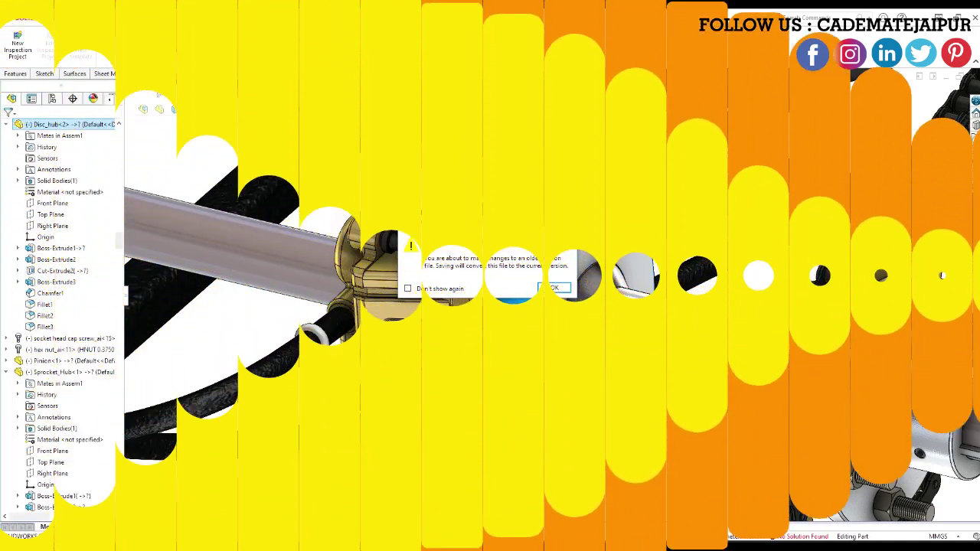
# Accept the older-version notice, start a Save As of the Disc_hub part, and choose the New_Simulation folder on the Desktop
pyautogui.click(554, 288)
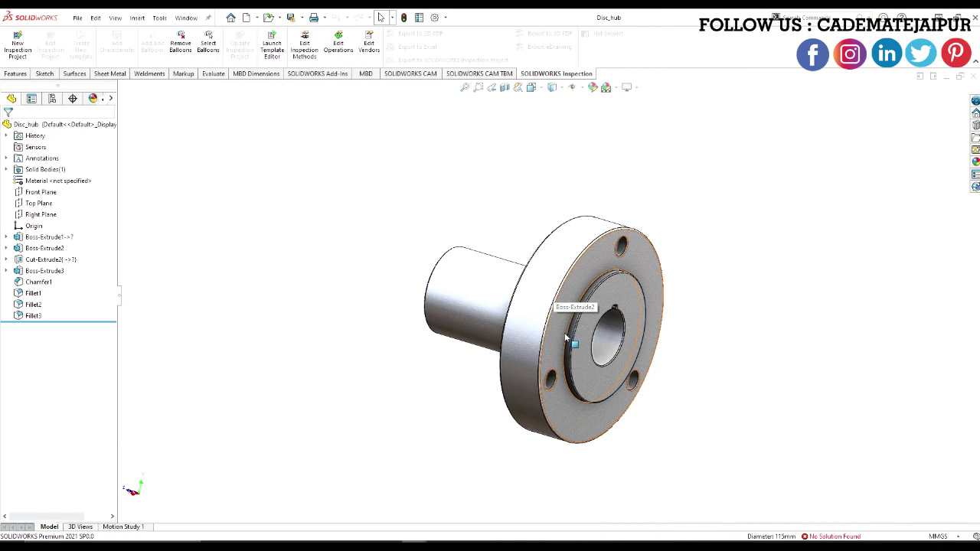
pyautogui.moveTo(567, 337); pyautogui.dragTo(587, 288, button='middle')
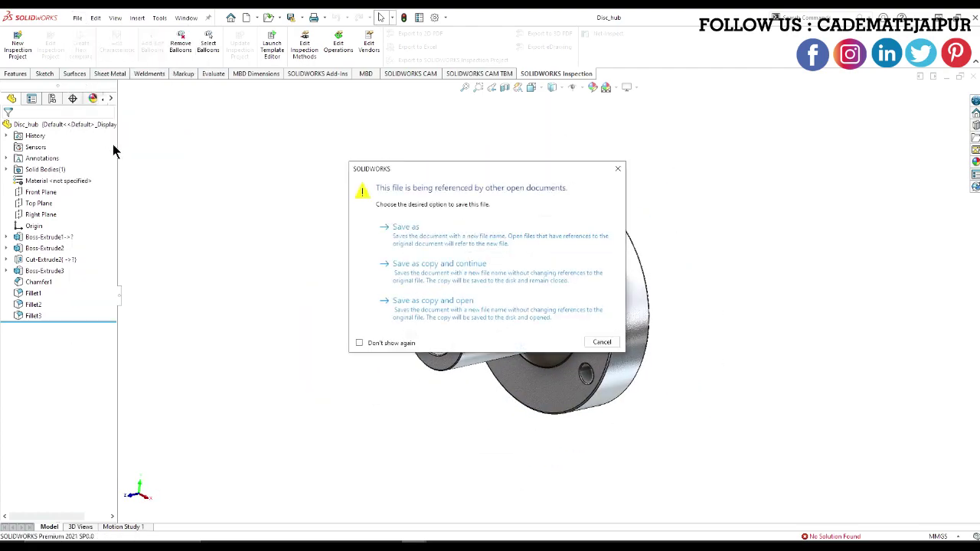
pyautogui.click(406, 230)
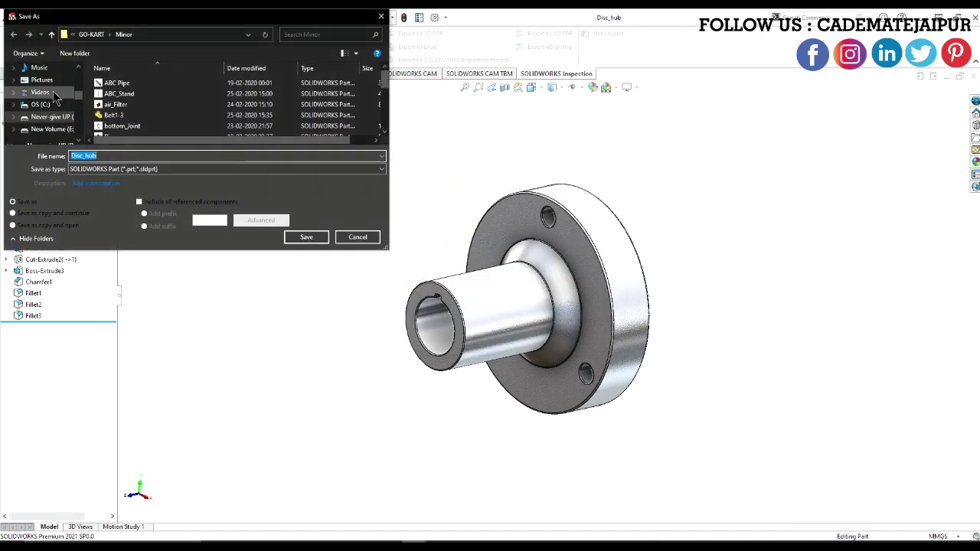
pyautogui.click(43, 96)
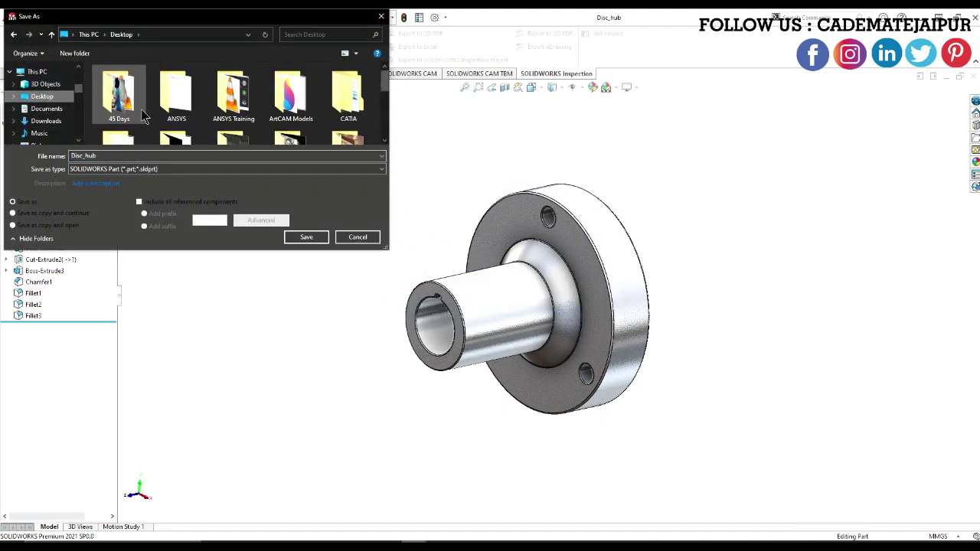
pyautogui.scroll(-1, 181, 119)
pyautogui.doubleClick(176, 115)
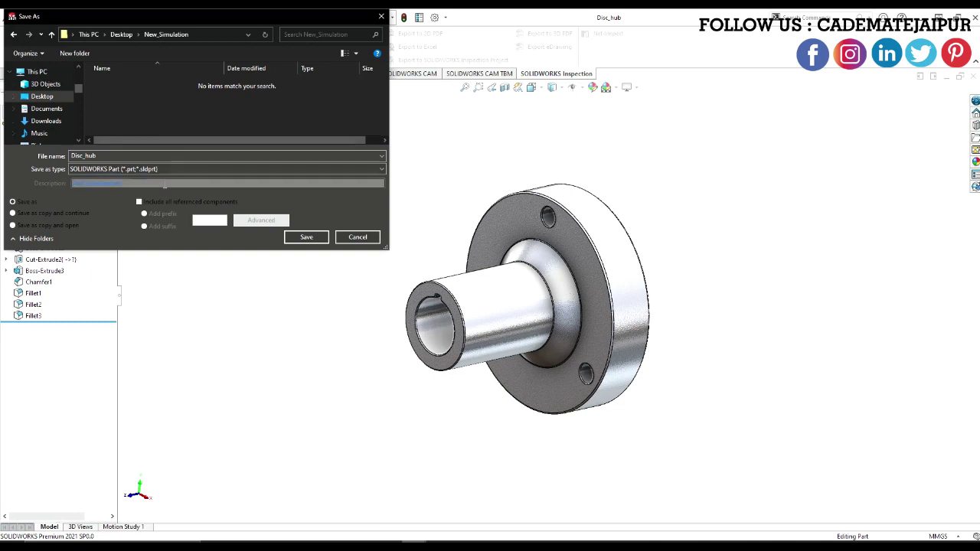
# Save the part in IGES (*.igs) format under the file name Disc_hub
pyautogui.click(151, 169)
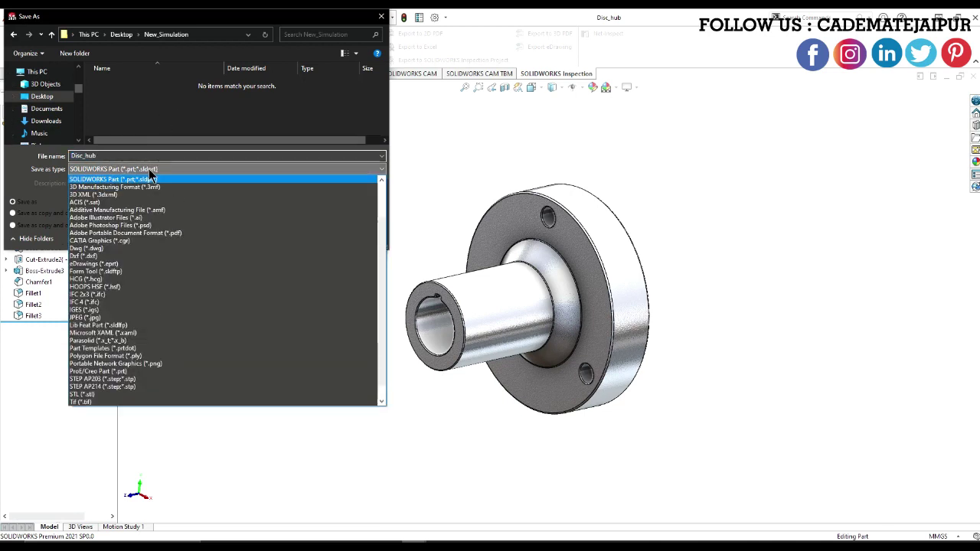
pyautogui.click(86, 317)
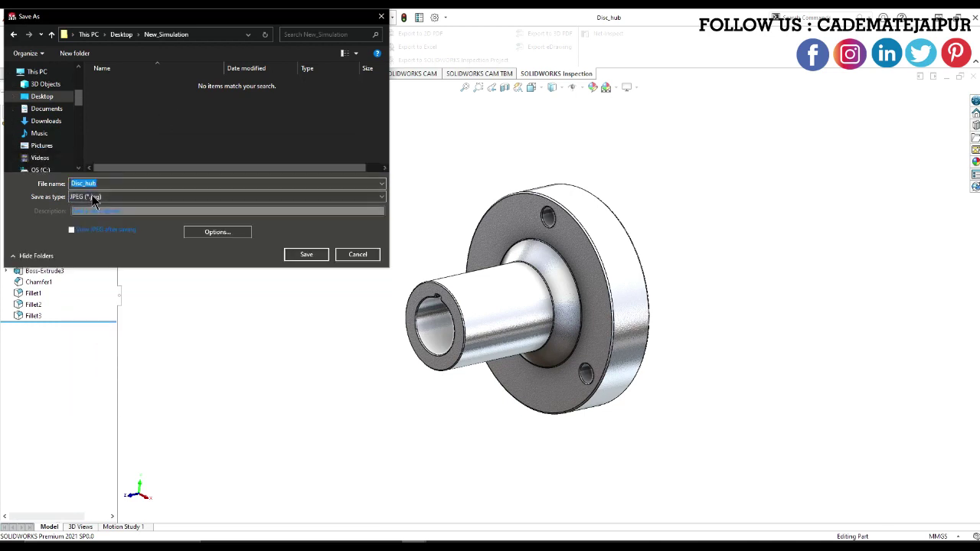
pyautogui.click(91, 195)
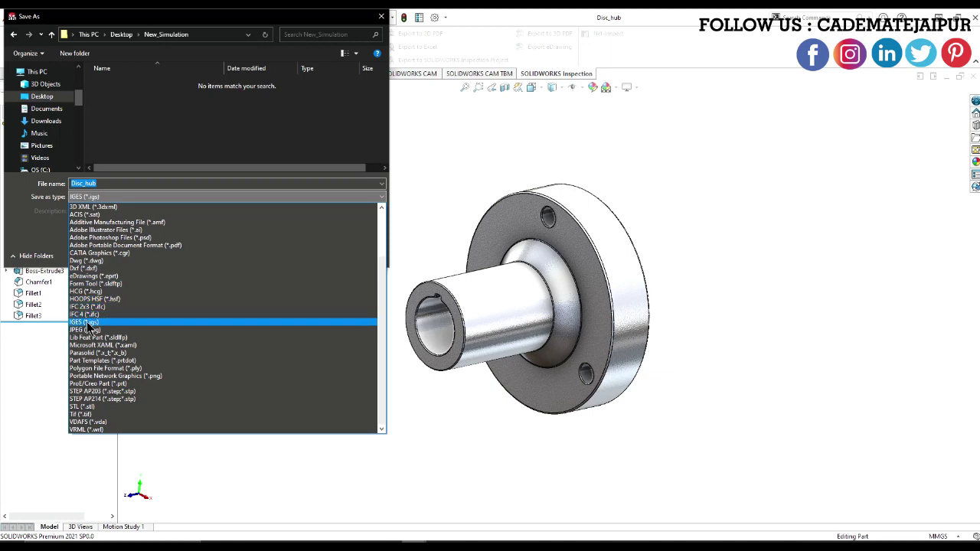
pyautogui.click(87, 324)
pyautogui.click(305, 254)
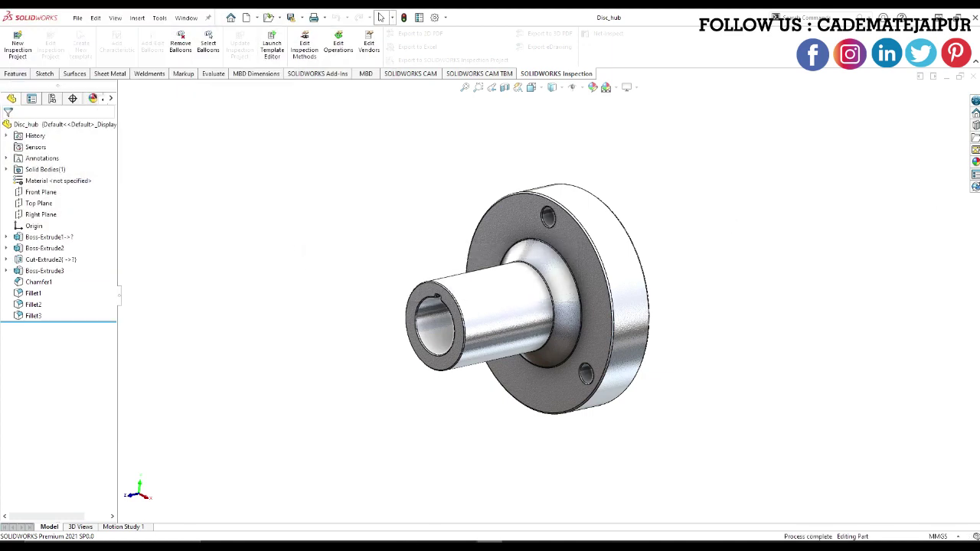
# Switch to ANSYS Workbench, create a standalone Static Structural system and open its Engineering Data
pyautogui.moveTo(979, 152); pyautogui.dragTo(463, 145)
pyautogui.doubleClick(461, 144)
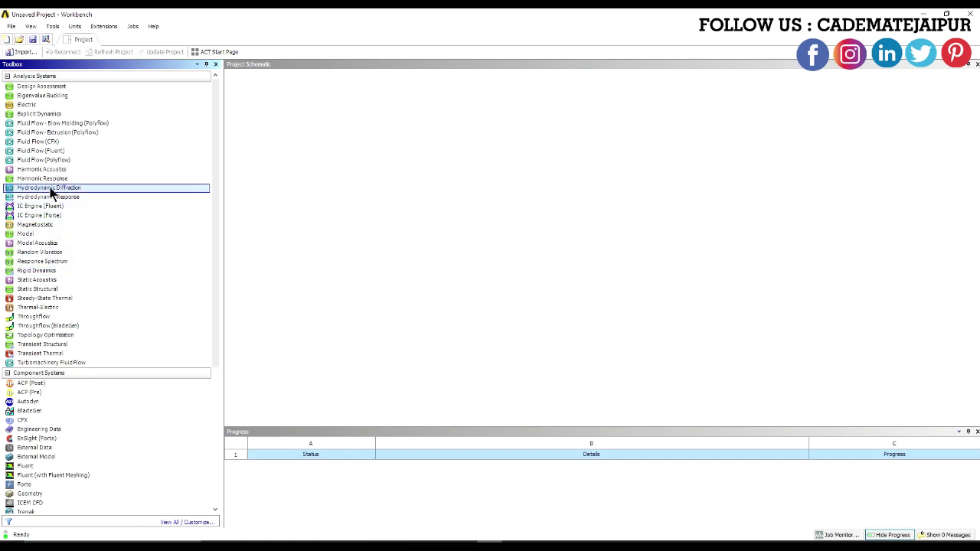
pyautogui.scroll(-2, 49, 253)
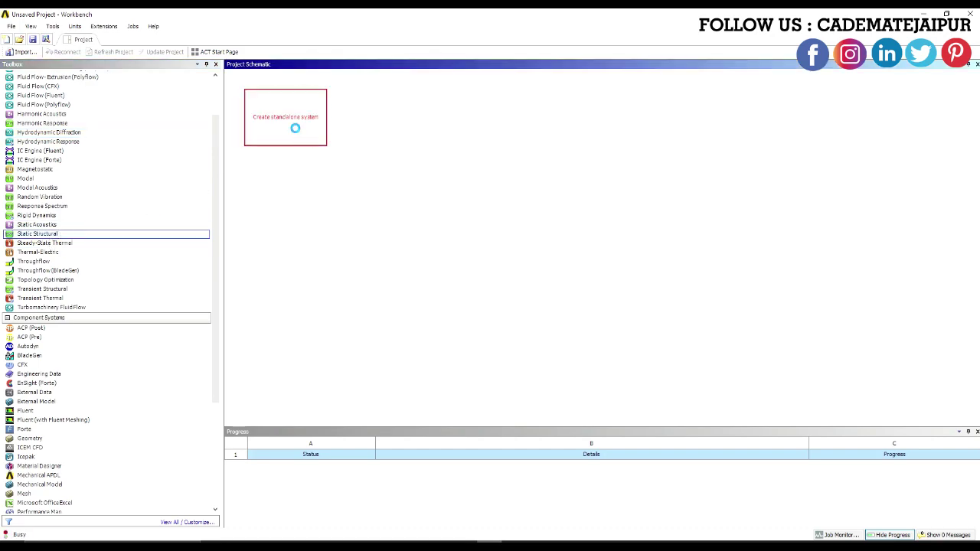
pyautogui.click(308, 125)
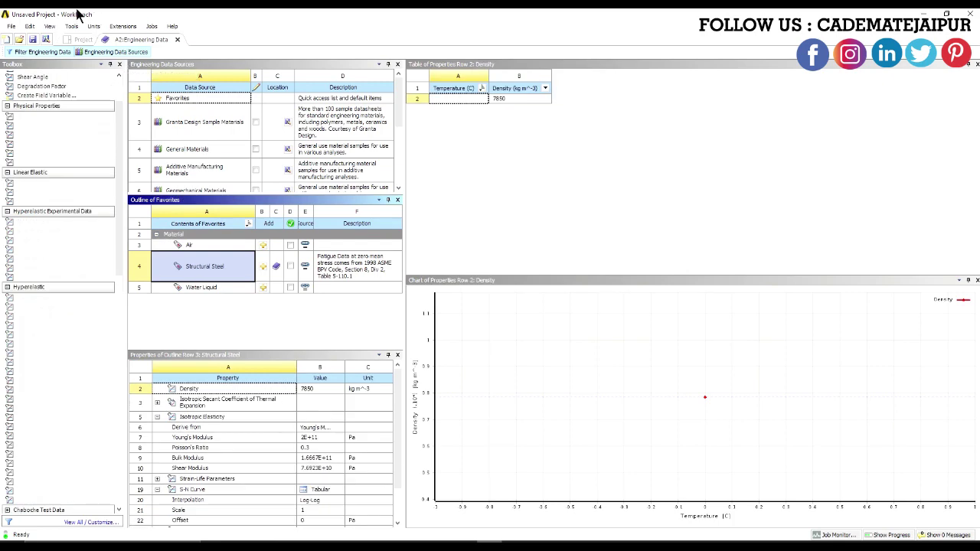
# Add Aluminum Alloy from the General Materials library to the analysis's engineering data and return to the project schematic
pyautogui.scroll(-3, 200, 157)
pyautogui.scroll(-1, 221, 300)
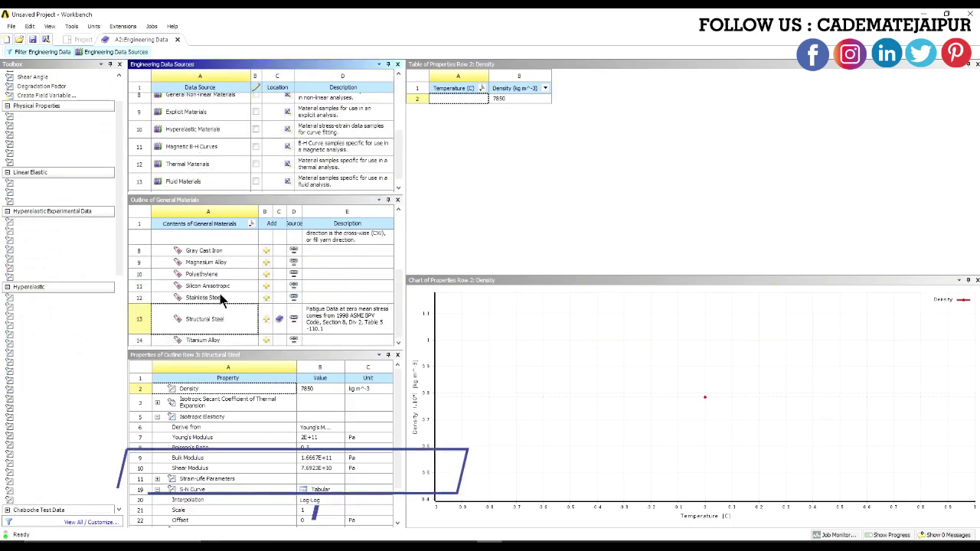
pyautogui.scroll(3, 222, 299)
pyautogui.click(170, 291)
pyautogui.click(115, 51)
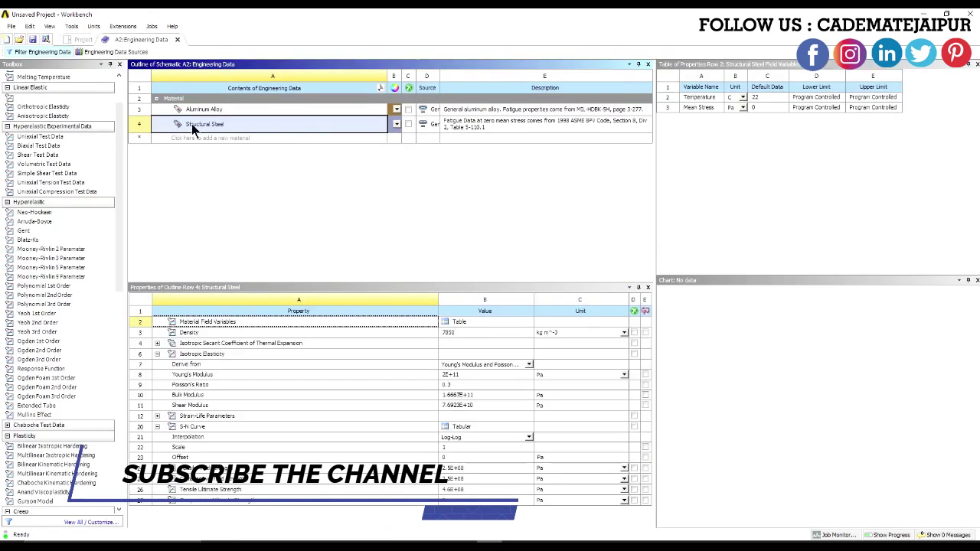
pyautogui.click(177, 40)
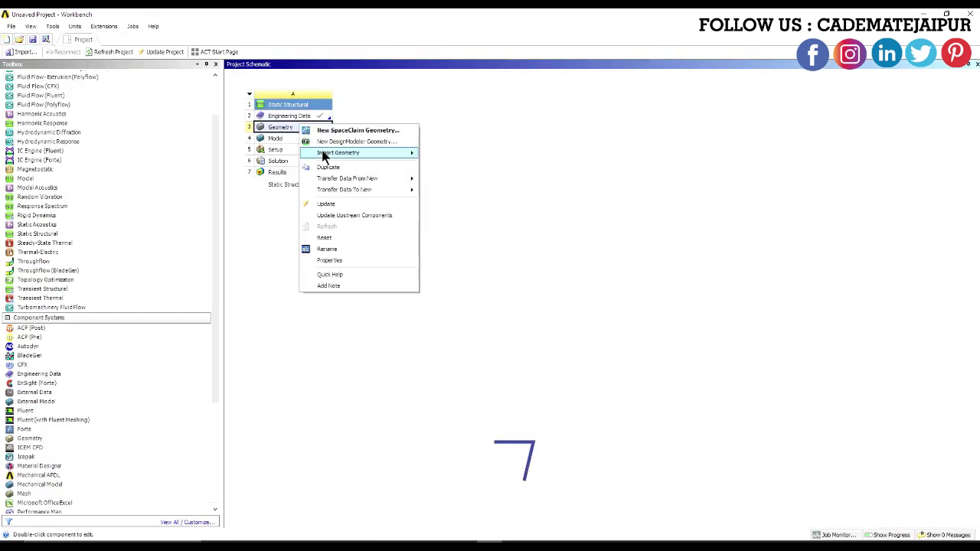
# Import the Disc_hub IGES file as the Static Structural geometry and open the model in Mechanical
pyautogui.click(440, 154)
pyautogui.doubleClick(139, 107)
pyautogui.rightClick(266, 138)
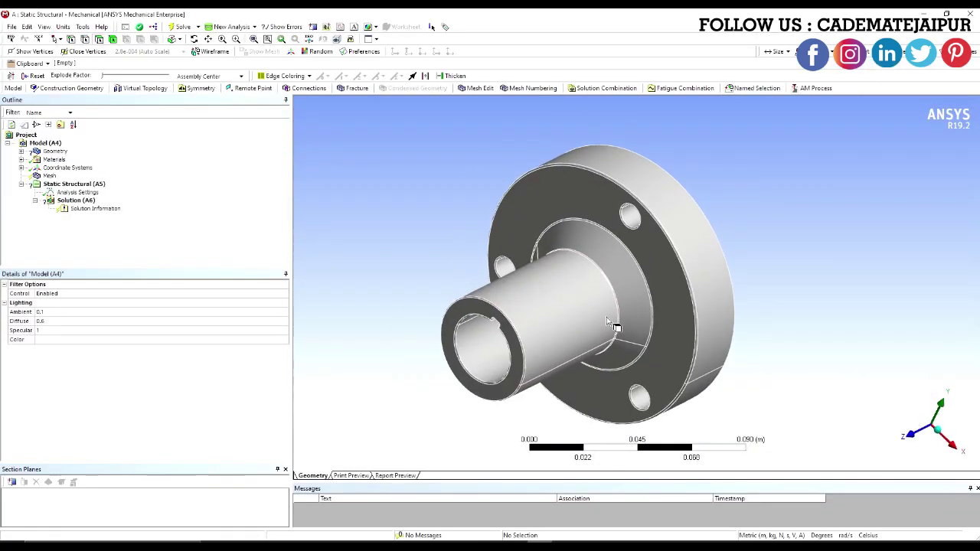
# Assign Aluminum Alloy as the material of the Disc_hub-FreeParts body
pyautogui.click(21, 150)
pyautogui.click(77, 160)
pyautogui.click(304, 382)
pyautogui.moveTo(418, 249); pyautogui.dragTo(421, 267, button='middle')
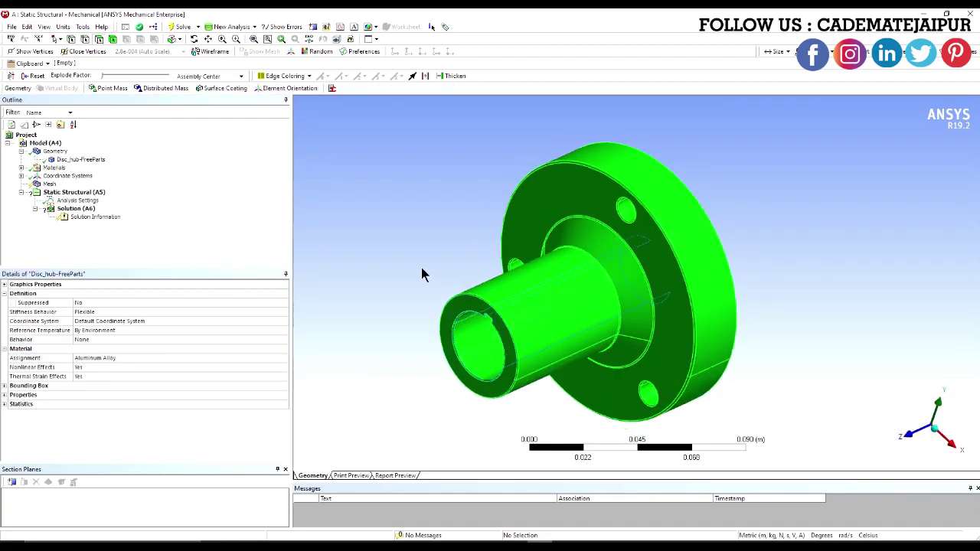
# Generate a mesh of the hub with the default mesh settings
pyautogui.scroll(2, 421, 267)
pyautogui.rightClick(45, 184)
pyautogui.click(75, 212)
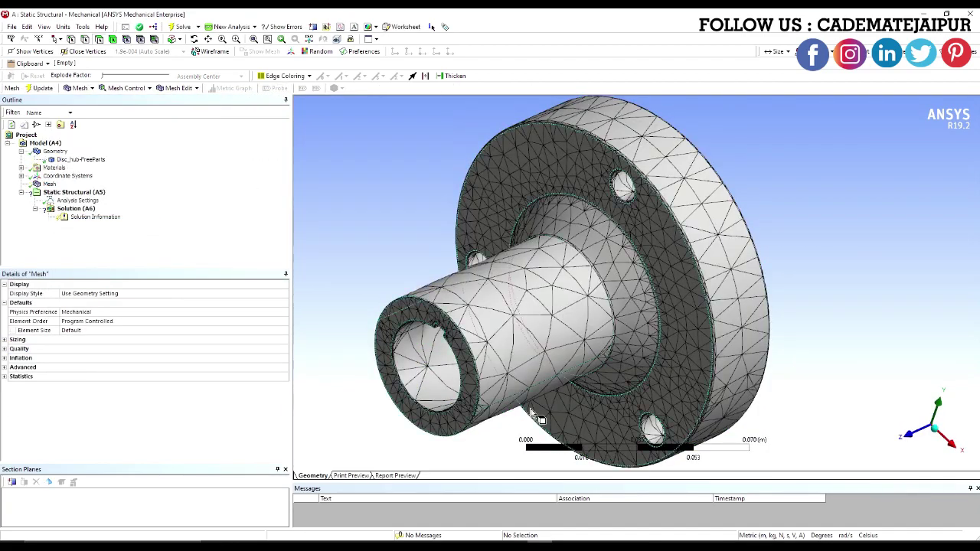
# Add a body sizing mesh control to the hub body and switch the unit system to Metric (mm, kg, N, s, mV, mA)
pyautogui.click(138, 124)
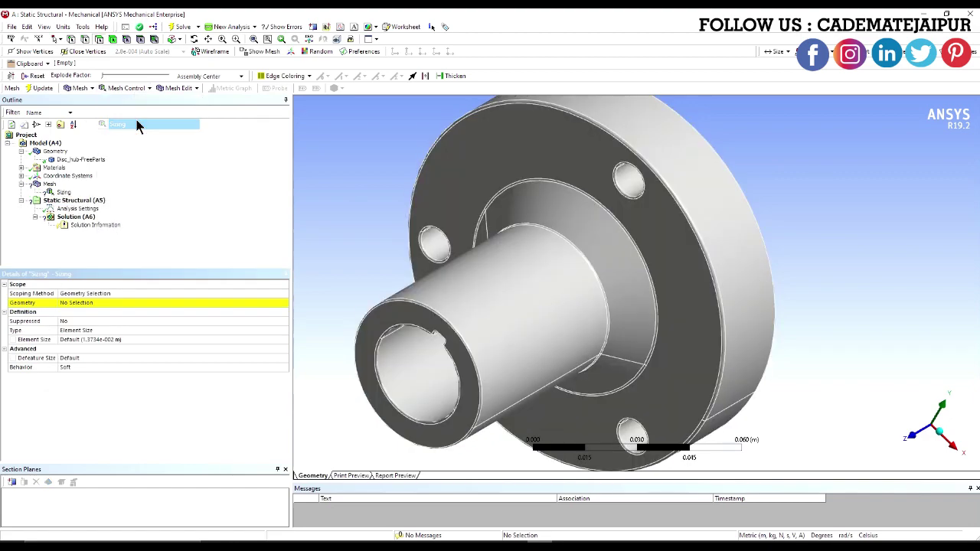
pyautogui.click(475, 258)
pyautogui.click(86, 302)
pyautogui.click(87, 303)
pyautogui.click(63, 27)
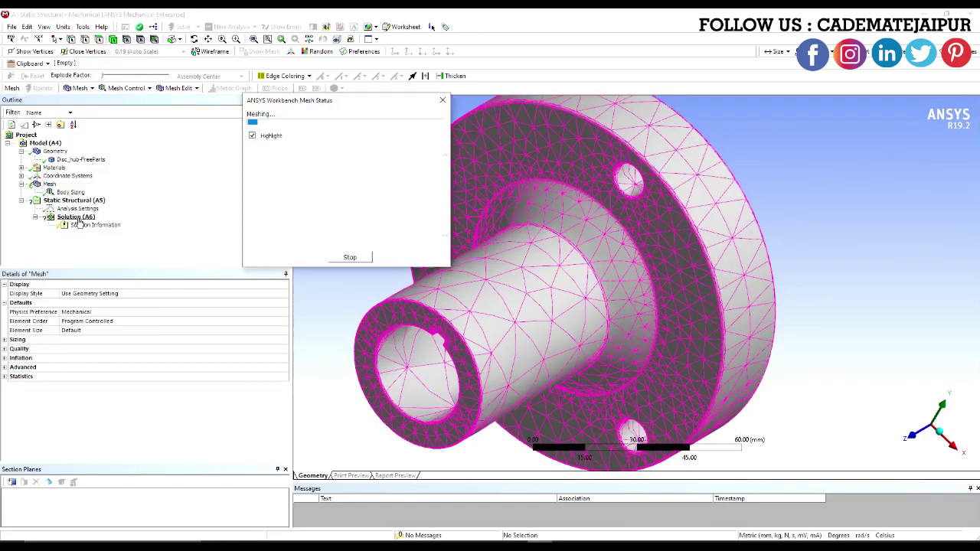
# Insert a Moment load under Static Structural and scope it to the two outer cylindrical faces of the hub's sleeve
pyautogui.moveTo(613, 329); pyautogui.dragTo(385, 316, button='middle')
pyautogui.rightClick(74, 202)
pyautogui.moveTo(115, 208)
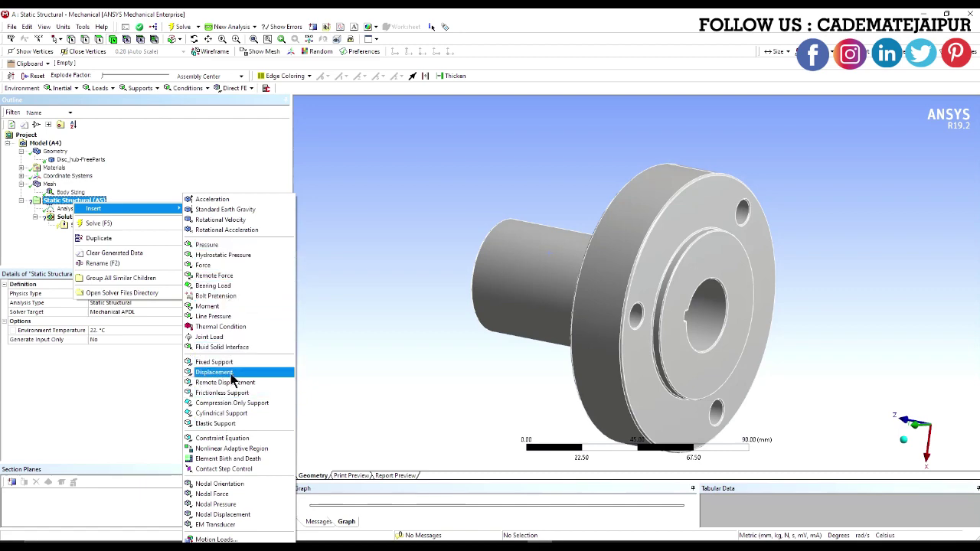
pyautogui.click(224, 307)
pyautogui.click(527, 284)
pyautogui.moveTo(528, 284); pyautogui.dragTo(589, 260, button='middle')
pyautogui.keyDown('ctrl'); pyautogui.click(529, 250); pyautogui.keyUp('ctrl')
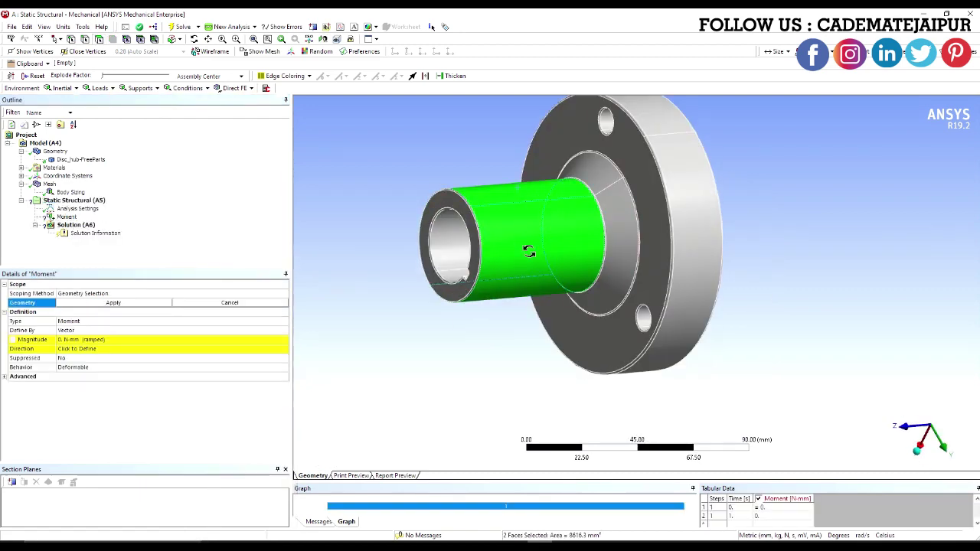
pyautogui.moveTo(529, 250); pyautogui.dragTo(458, 237, button='middle')
pyautogui.click(115, 303)
# Define the moment by components and set its Z component to 80 N·mm
pyautogui.click(203, 349)
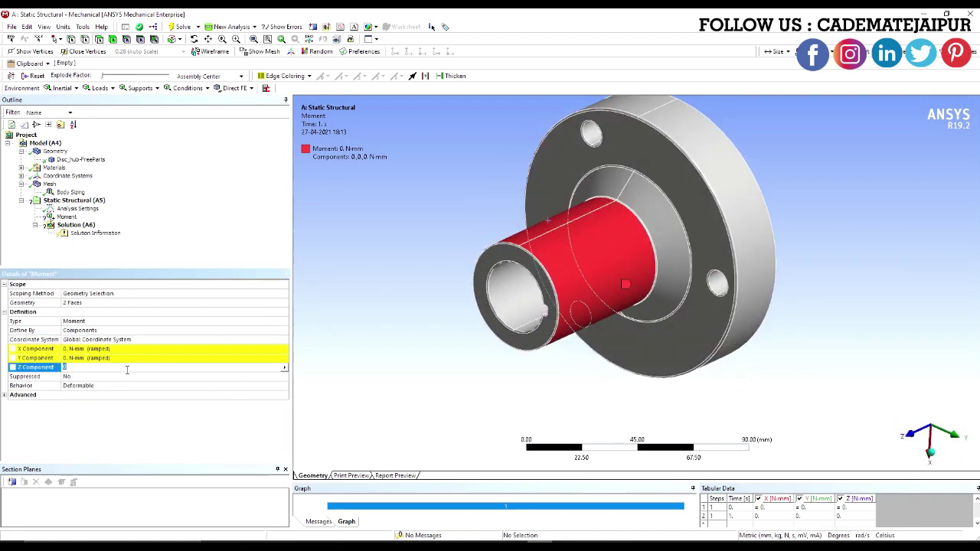
pyautogui.moveTo(626, 276); pyautogui.dragTo(604, 253, button='middle')
pyautogui.scroll(2, 604, 253)
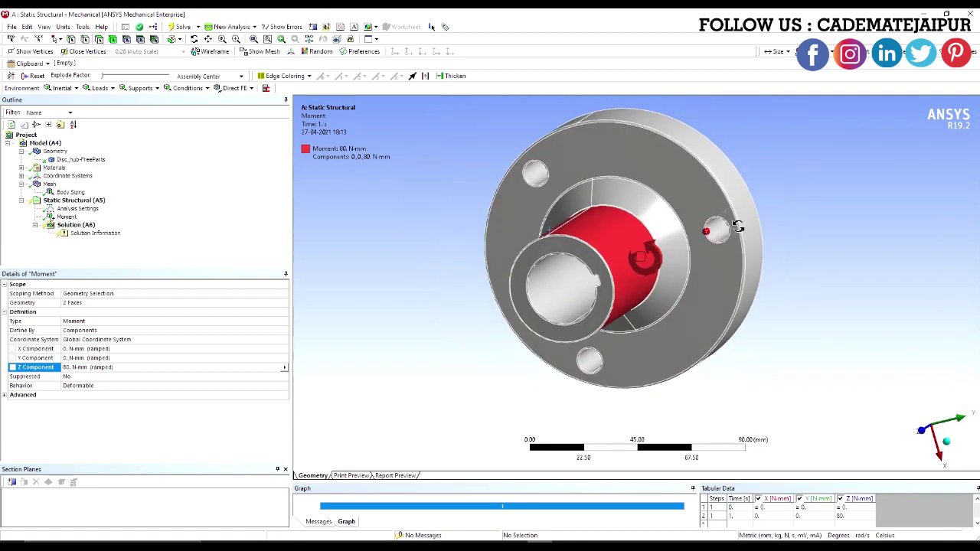
# Insert a Fixed Support on the six inner faces of the flange's bolt holes
pyautogui.rightClick(73, 200)
pyautogui.moveTo(88, 209)
pyautogui.click(209, 361)
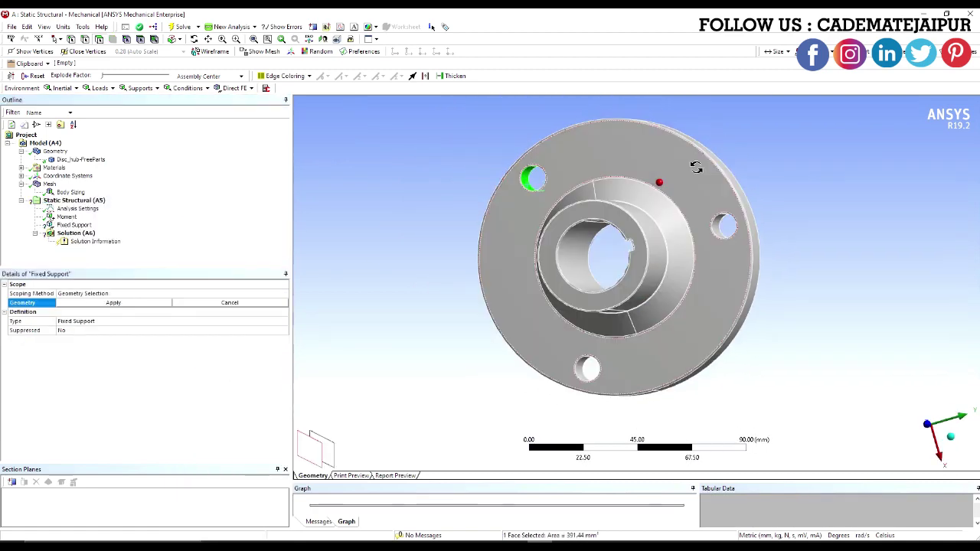
pyautogui.keyDown('ctrl'); pyautogui.click(743, 223); pyautogui.keyUp('ctrl')
pyautogui.moveTo(742, 224); pyautogui.dragTo(532, 299, button='middle')
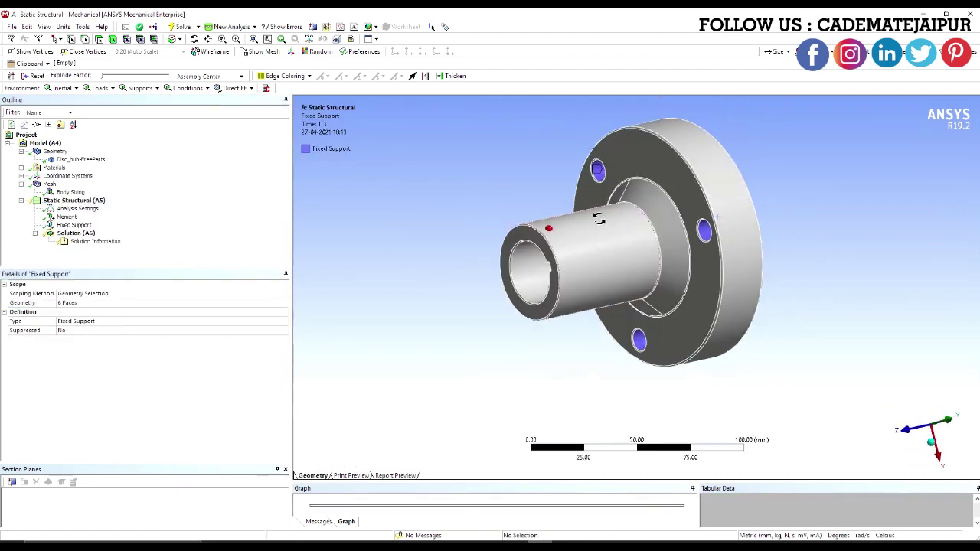
pyautogui.moveTo(599, 219); pyautogui.dragTo(562, 243, button='middle')
# Add Total Deformation, Equivalent Elastic Strain and Equivalent (von-Mises) Stress results to the solution
pyautogui.click(74, 234)
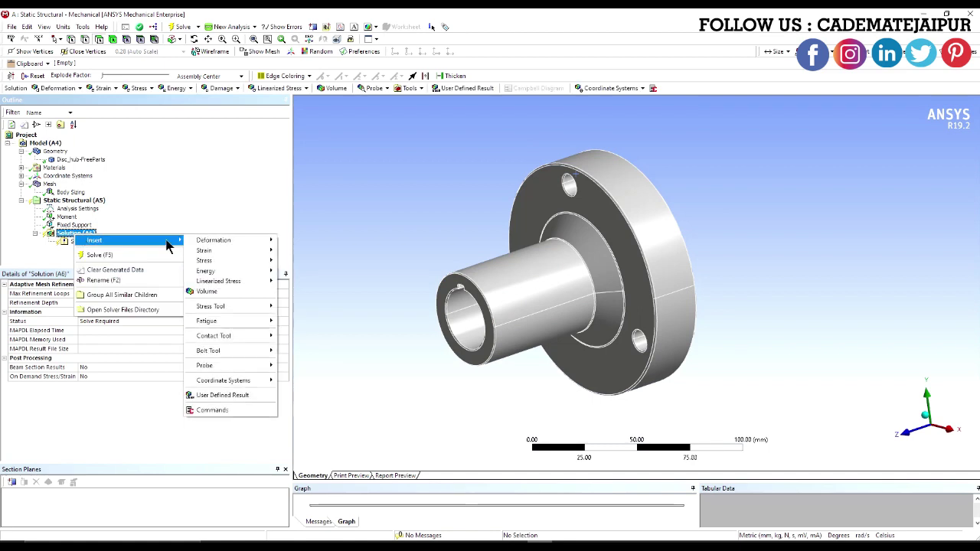
pyautogui.moveTo(222, 241)
pyautogui.click(300, 241)
pyautogui.rightClick(81, 232)
pyautogui.moveTo(127, 240)
pyautogui.click(330, 251)
pyautogui.rightClick(84, 232)
pyautogui.click(329, 261)
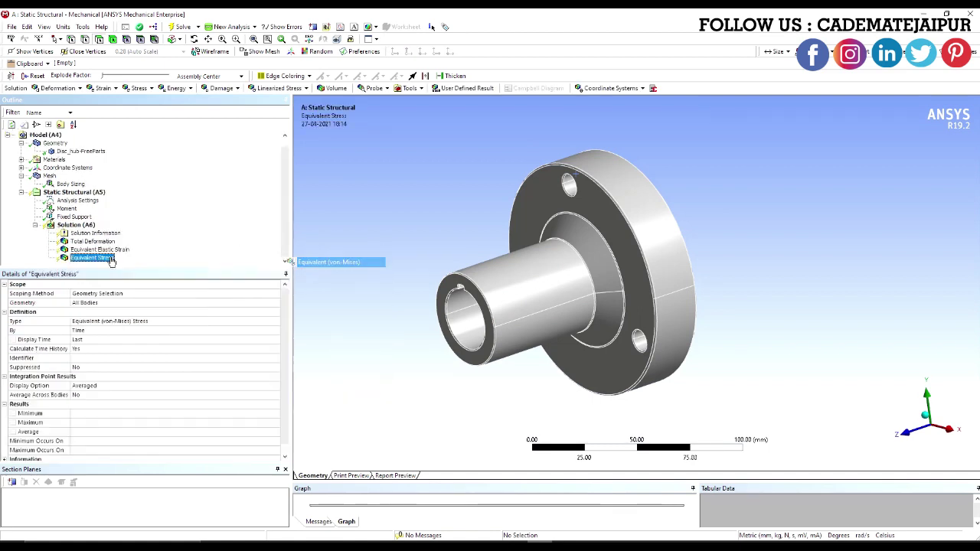
# Add Strain Energy and Volume results and a Max Equivalent Stress stress tool with safety factor to the solution
pyautogui.rightClick(87, 226)
pyautogui.moveTo(257, 263)
pyautogui.click(314, 262)
pyautogui.rightClick(89, 218)
pyautogui.moveTo(123, 226)
pyautogui.click(268, 275)
pyautogui.rightClick(89, 211)
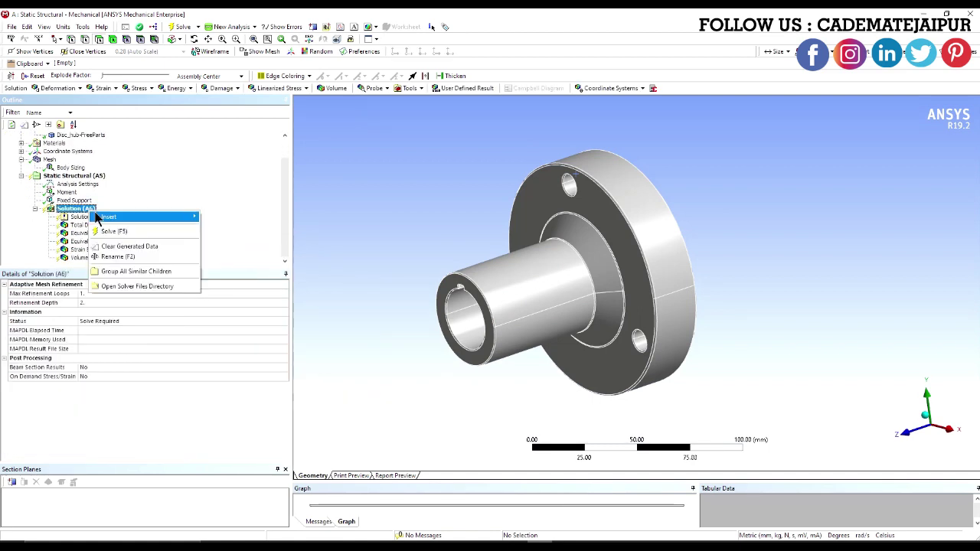
pyautogui.click(318, 284)
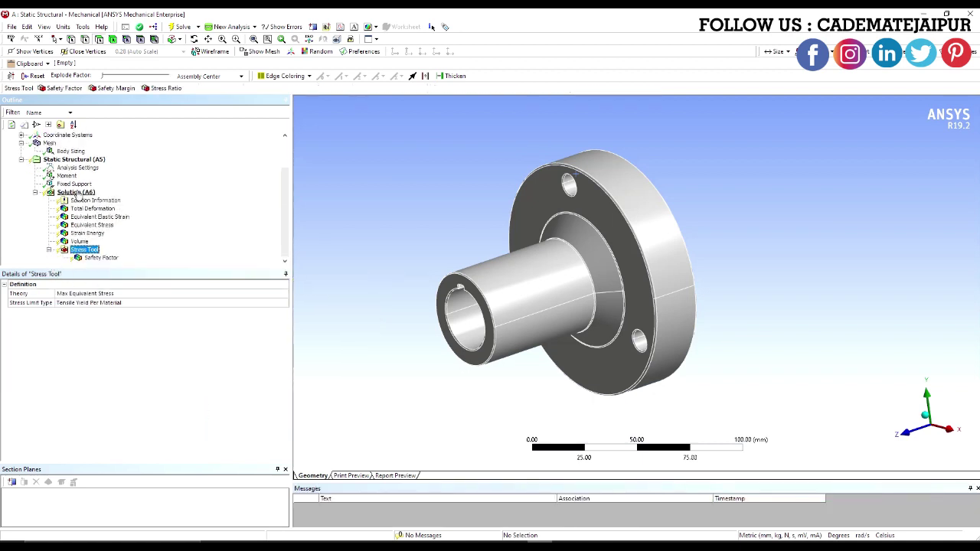
# Solve the static structural analysis and display the Total Deformation result
pyautogui.rightClick(77, 193)
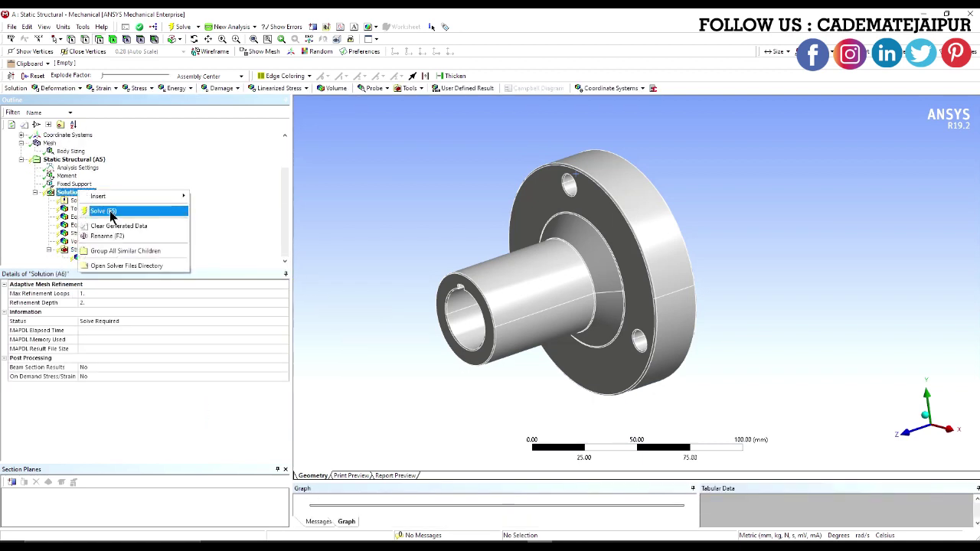
pyautogui.click(111, 217)
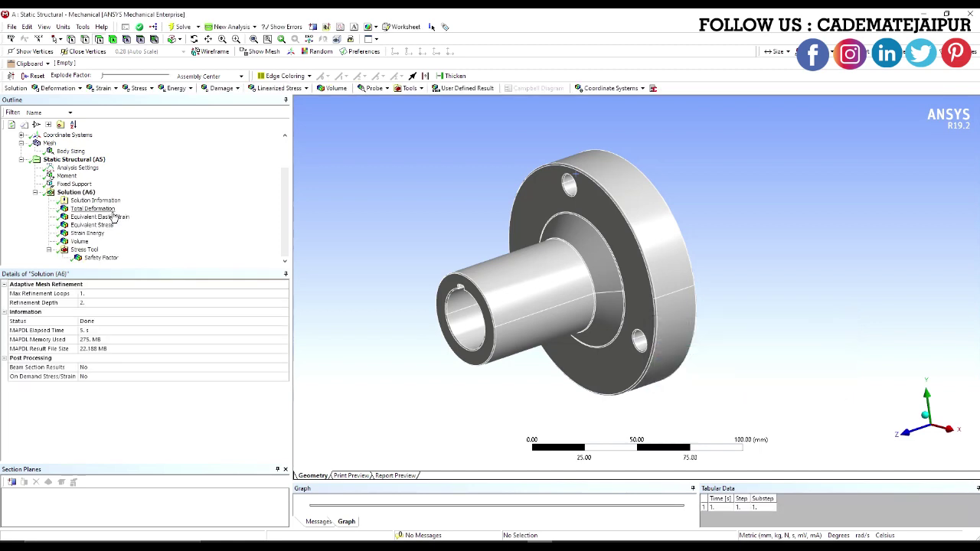
pyautogui.click(95, 209)
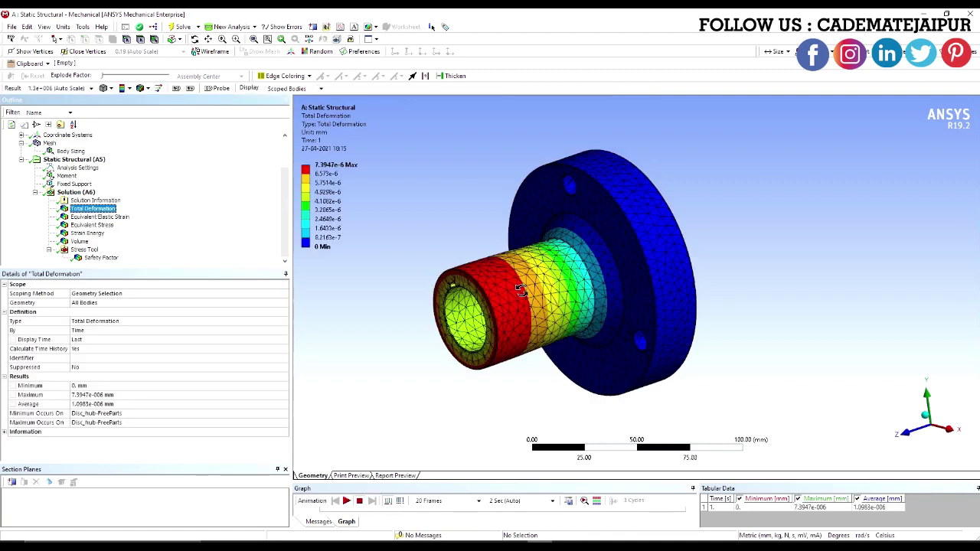
pyautogui.moveTo(518, 289); pyautogui.dragTo(569, 302, button='middle')
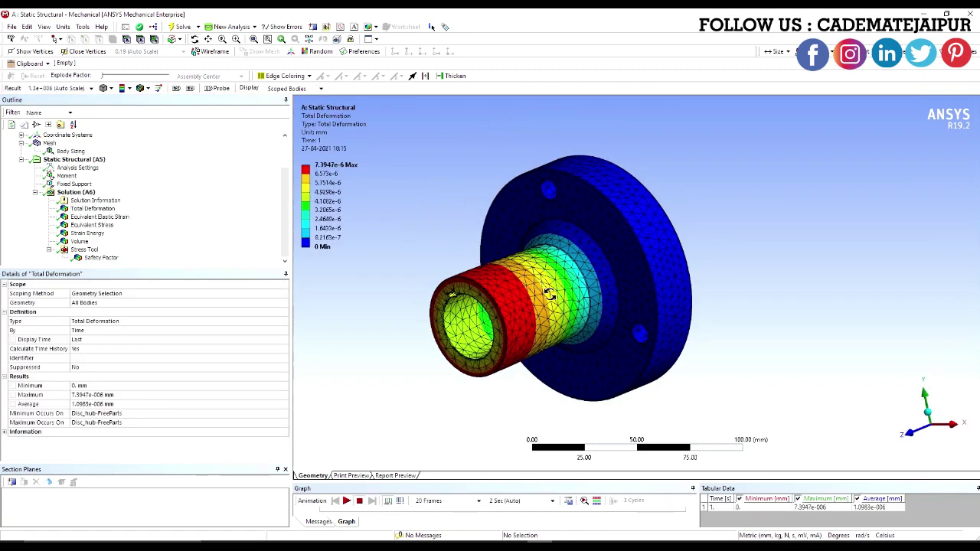
# Float the tabular data over the model view and set the deformation display to 1.0 (True Scale)
pyautogui.moveTo(730, 494); pyautogui.dragTo(682, 163)
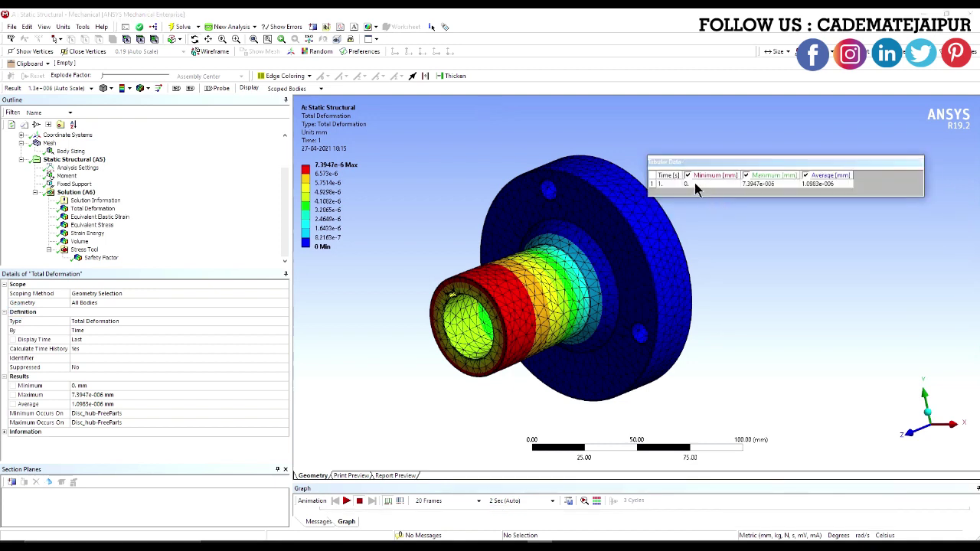
pyautogui.click(118, 210)
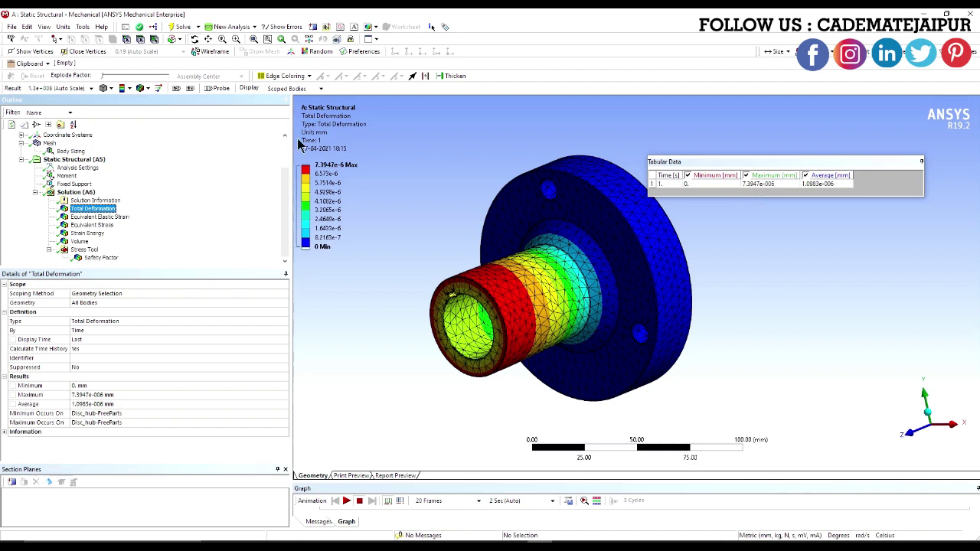
pyautogui.click(91, 89)
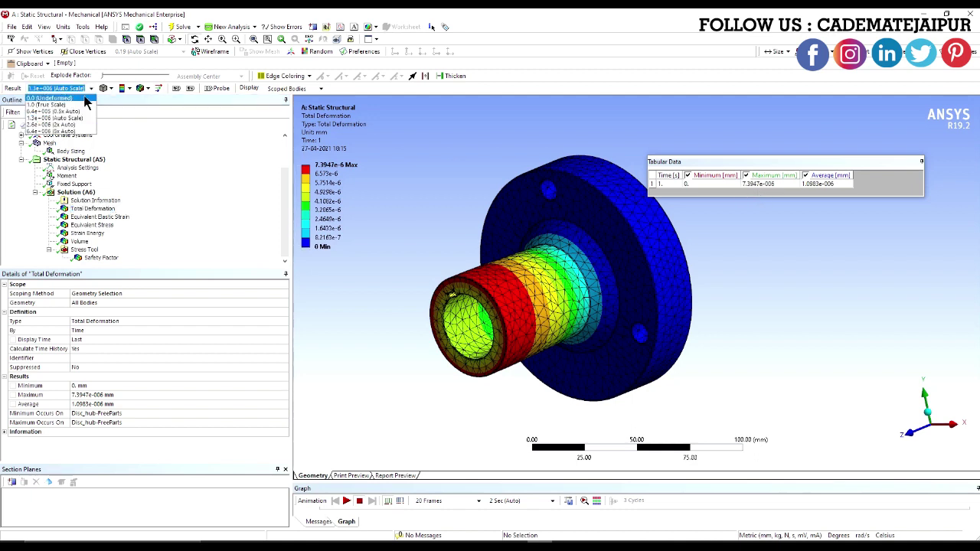
pyautogui.click(75, 104)
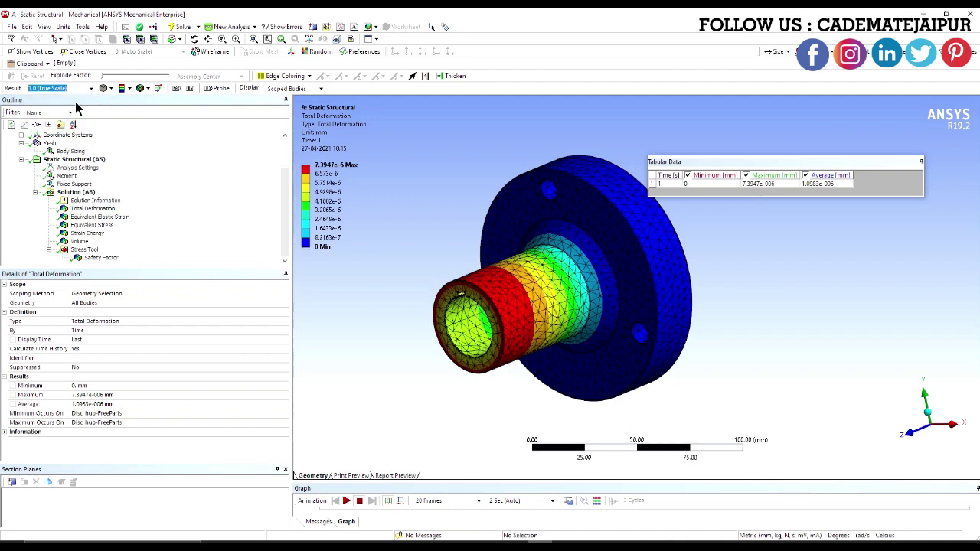
# Show the maximum and minimum labels on the total deformation plot and examine the maximum at the sleeve's end
pyautogui.scroll(2, 459, 206)
pyautogui.moveTo(483, 246)
pyautogui.mouseDown()
pyautogui.moveTo(462, 221)
pyautogui.moveTo(468, 248)
pyautogui.mouseUp()
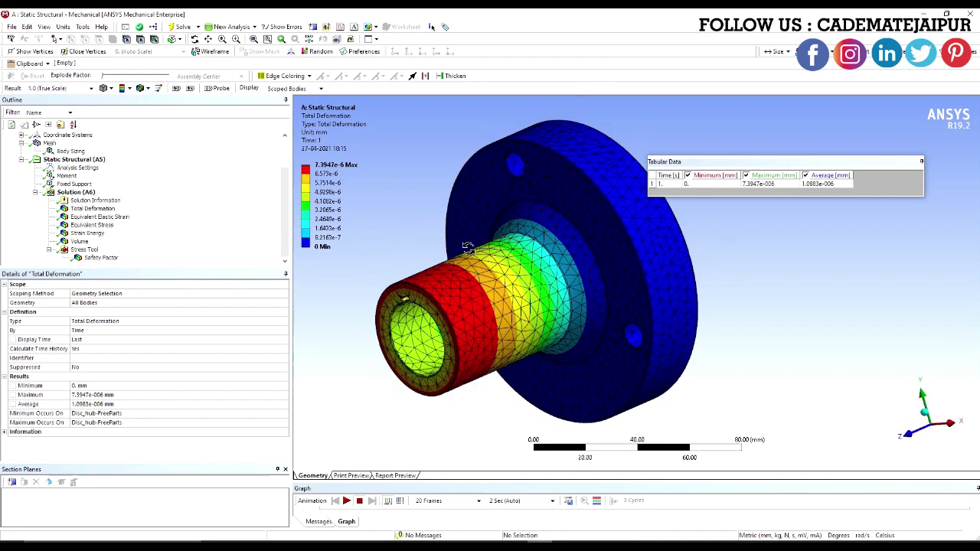
pyautogui.click(177, 89)
pyautogui.click(191, 88)
pyautogui.scroll(5, 482, 298)
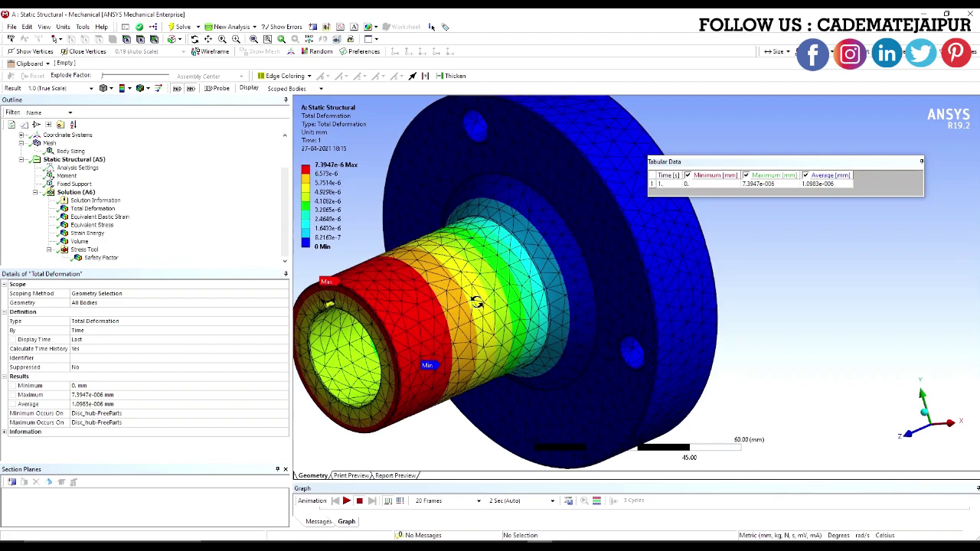
pyautogui.scroll(5, 508, 270)
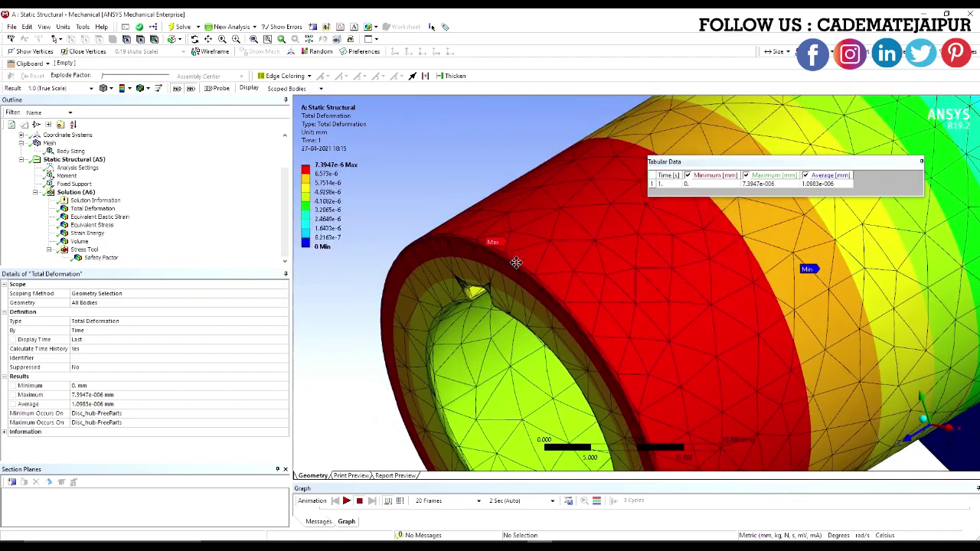
pyautogui.moveTo(516, 263); pyautogui.dragTo(481, 238, button='middle')
pyautogui.scroll(-10, 505, 249)
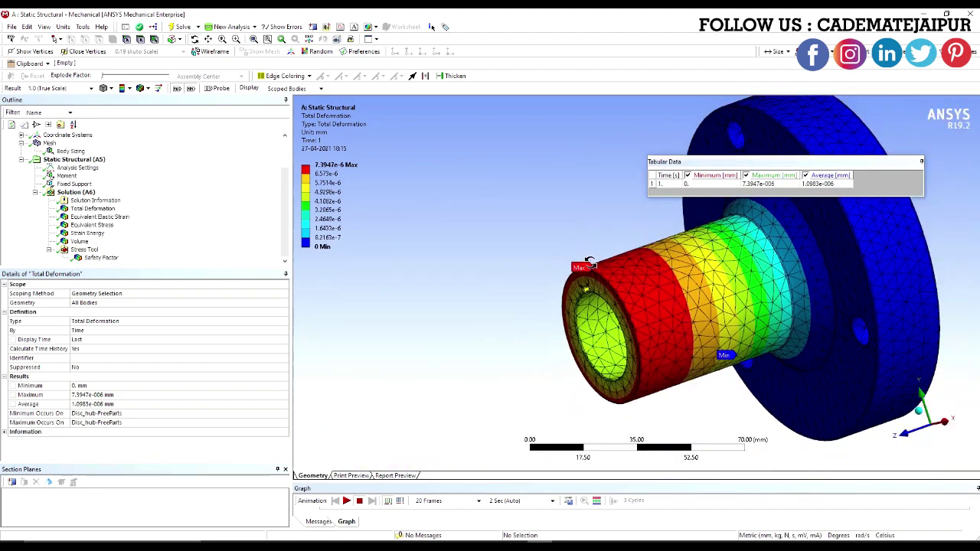
pyautogui.moveTo(585, 260); pyautogui.dragTo(590, 275, button='middle')
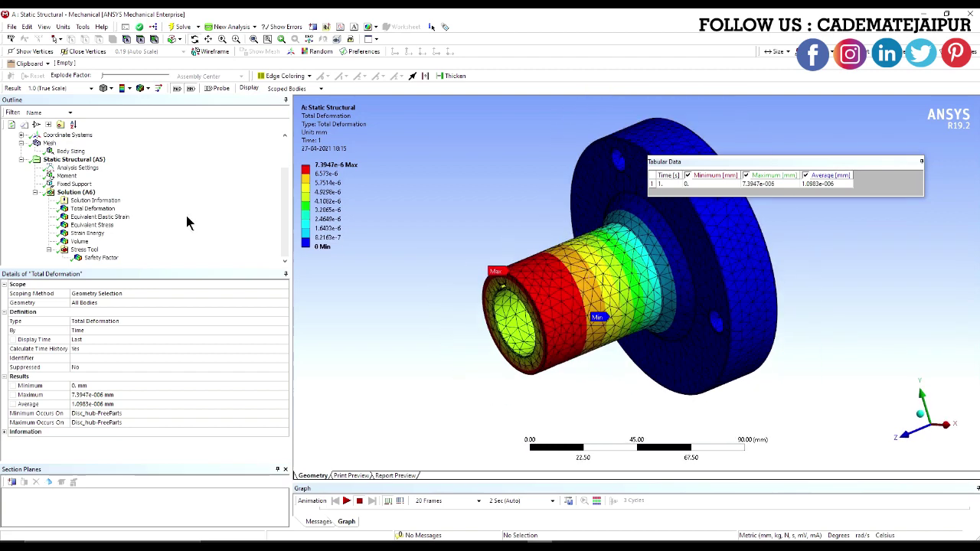
# Display the Equivalent Stress result and examine the junction between sleeve and flange up close
pyautogui.click(92, 224)
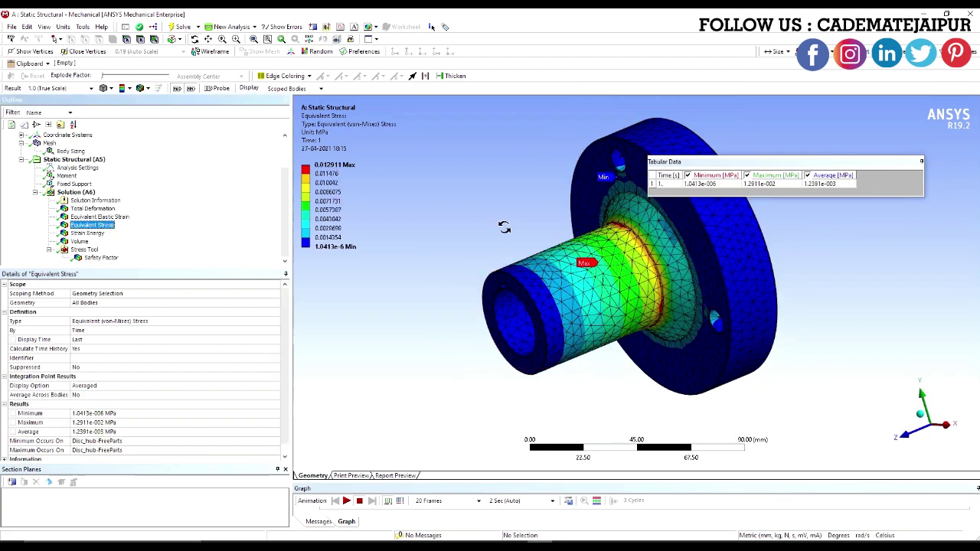
pyautogui.moveTo(638, 252); pyautogui.dragTo(602, 281, button='middle')
pyautogui.scroll(2, 677, 268)
pyautogui.scroll(3, 601, 291)
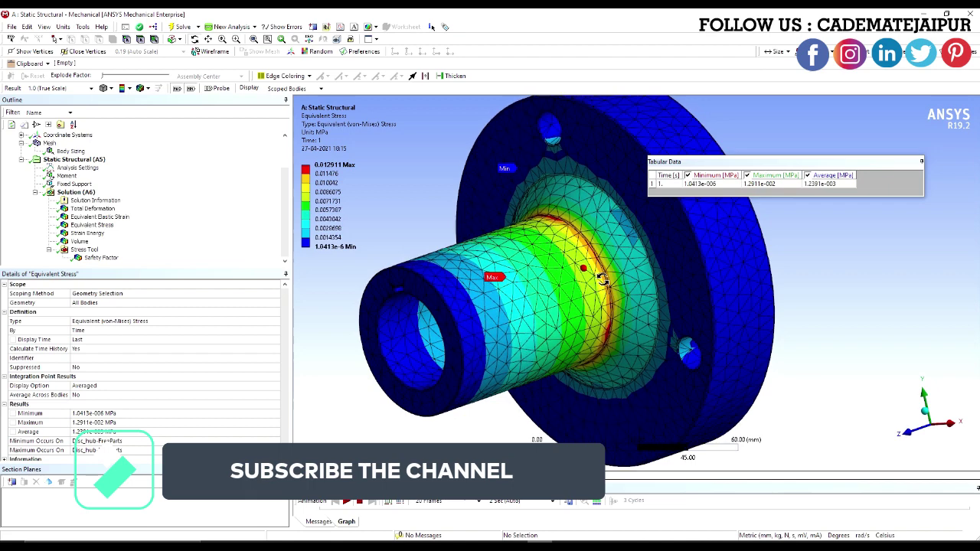
# Show the equivalent stress plot with smooth contours and no wireframe
pyautogui.click(129, 88)
pyautogui.click(132, 101)
pyautogui.click(140, 88)
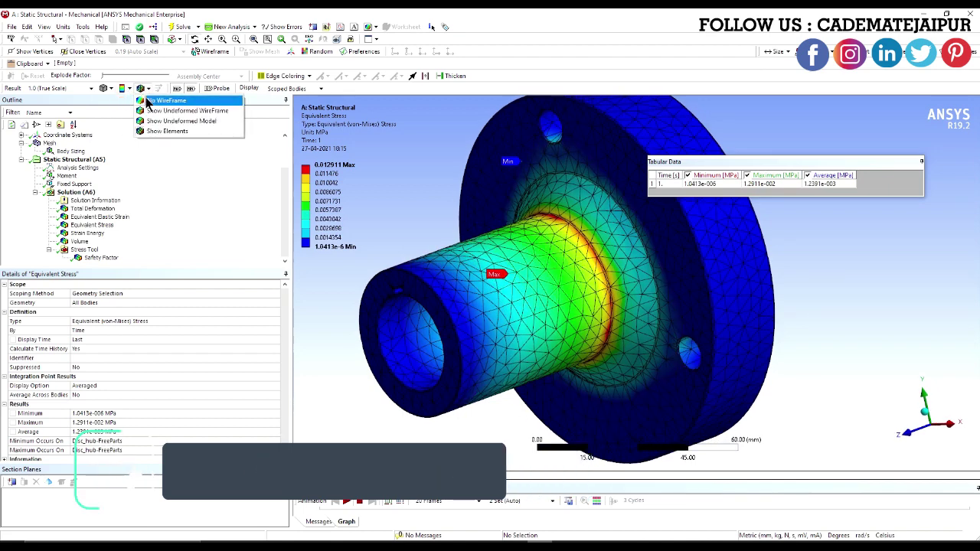
pyautogui.click(150, 101)
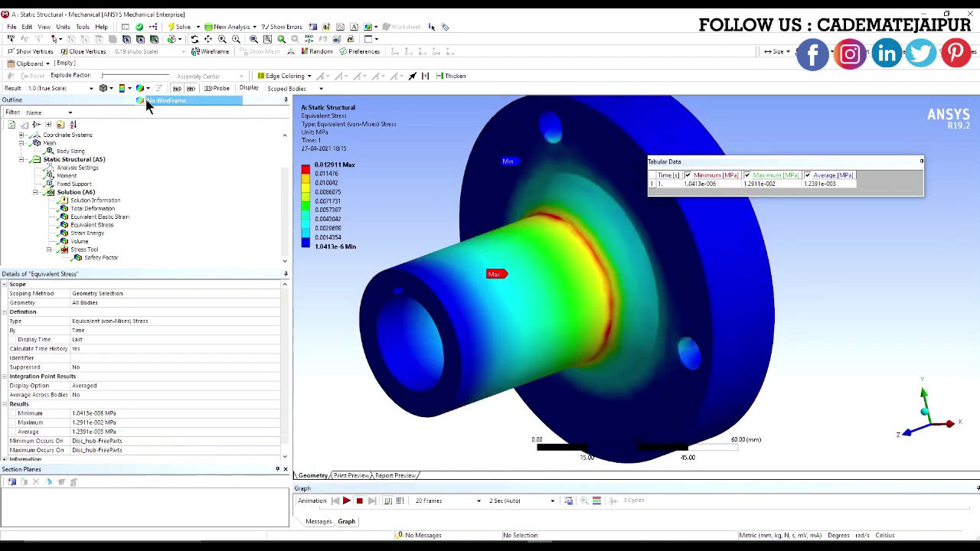
# Probe the equivalent stress at four points along the high-stress band where the sleeve meets the flange
pyautogui.click(221, 88)
pyautogui.scroll(5, 592, 261)
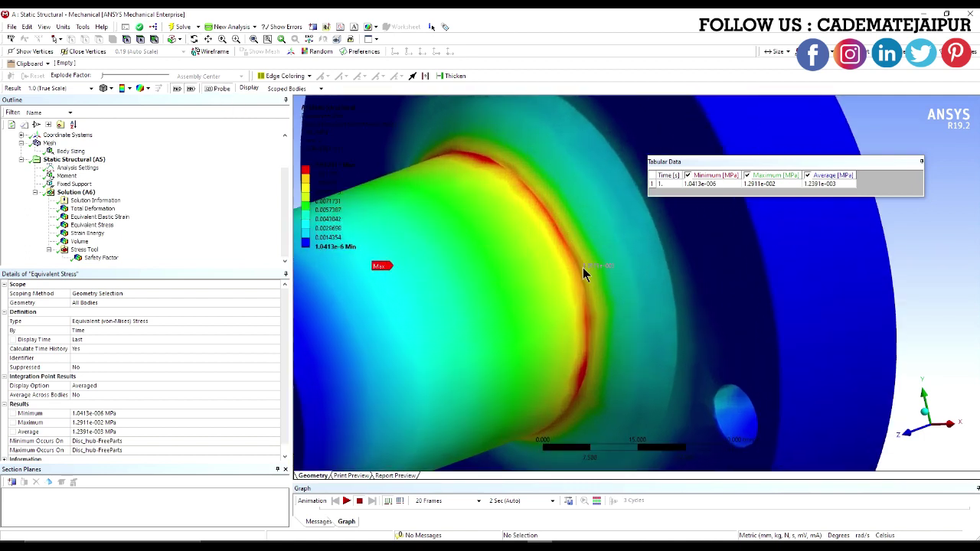
pyautogui.click(579, 268)
pyautogui.click(509, 178)
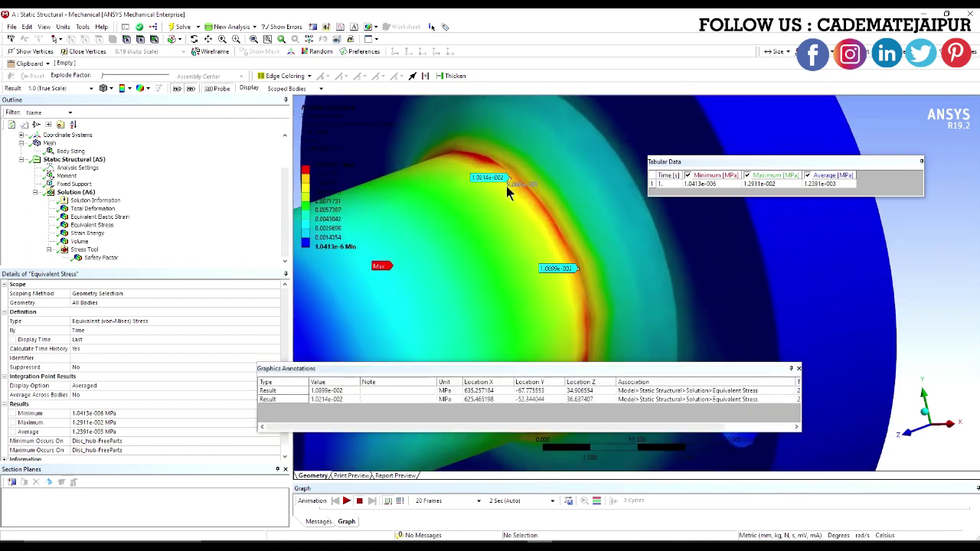
pyautogui.click(449, 151)
pyautogui.click(536, 213)
pyautogui.scroll(-3, 612, 245)
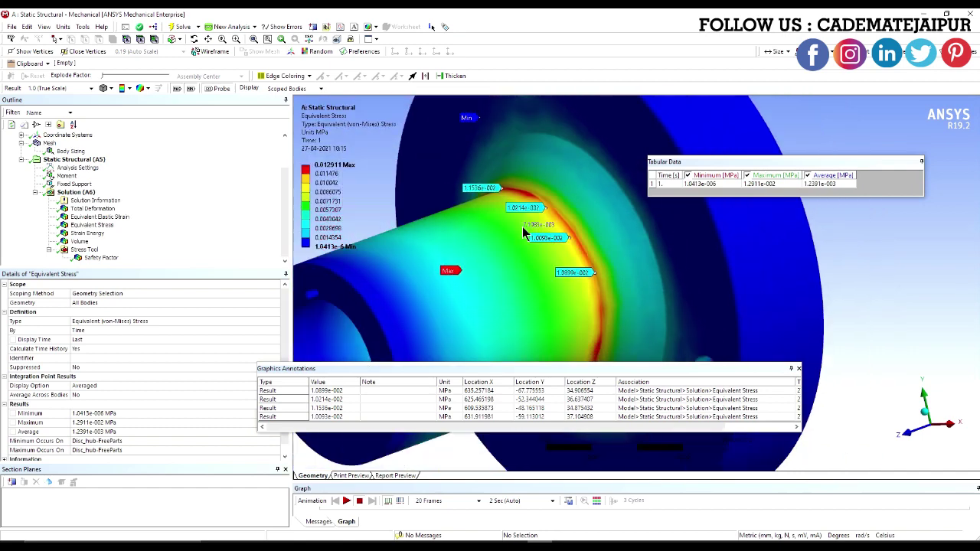
# Move the Graphics Annotations table clear of the sleeve and examine the probed stress points at the flange junction
pyautogui.scroll(2, 622, 252)
pyautogui.moveTo(617, 243); pyautogui.dragTo(568, 219, button='middle')
pyautogui.scroll(-2, 632, 256)
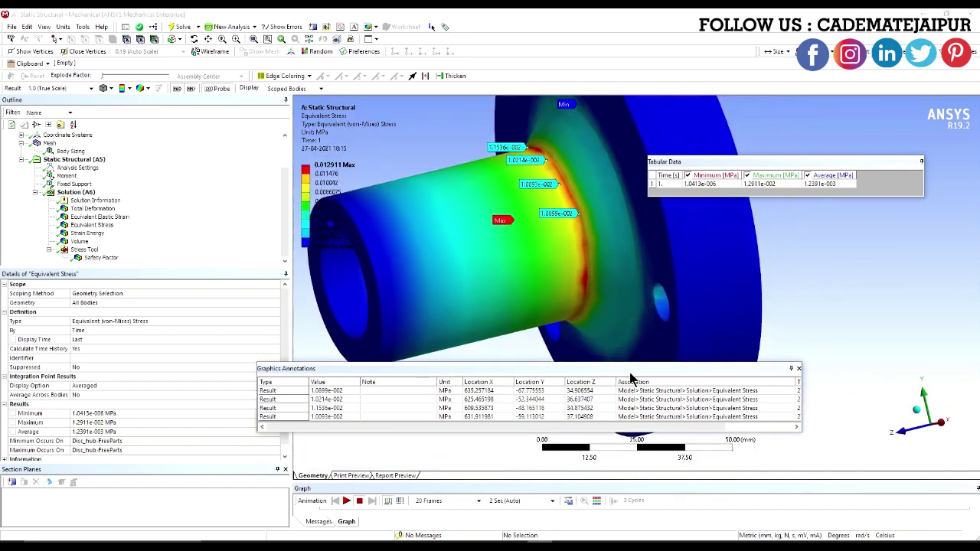
pyautogui.moveTo(567, 368); pyautogui.dragTo(664, 384)
pyautogui.scroll(2, 598, 287)
pyautogui.scroll(-3, 552, 244)
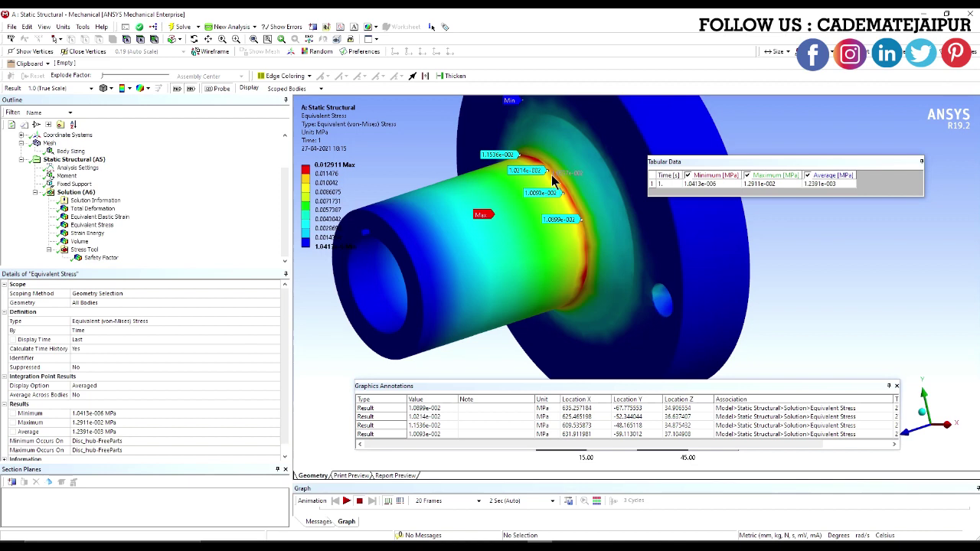
pyautogui.scroll(2, 564, 218)
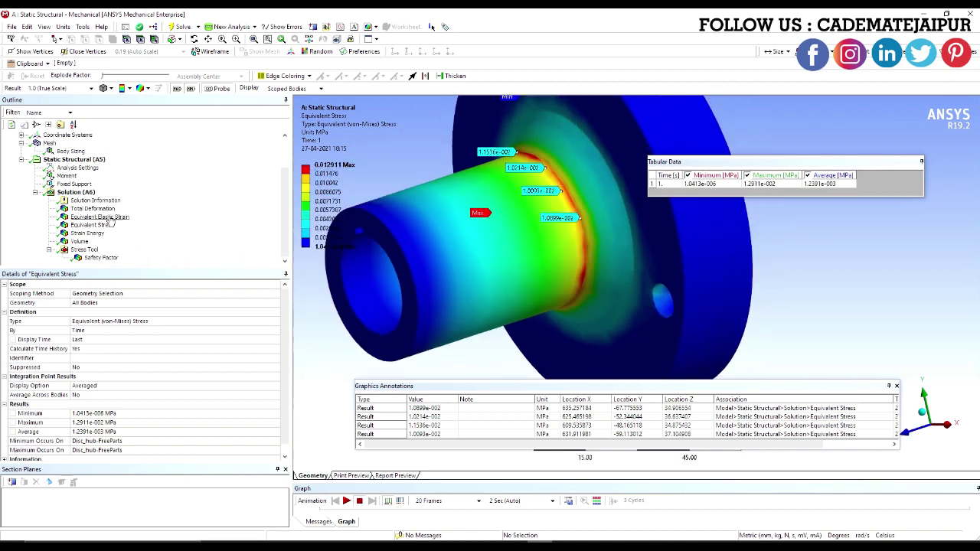
# Review the Fixed Support, followed by the Total Deformation, Equivalent Stress, Strain Energy, Volume and Safety Factor results
pyautogui.click(76, 185)
pyautogui.click(92, 208)
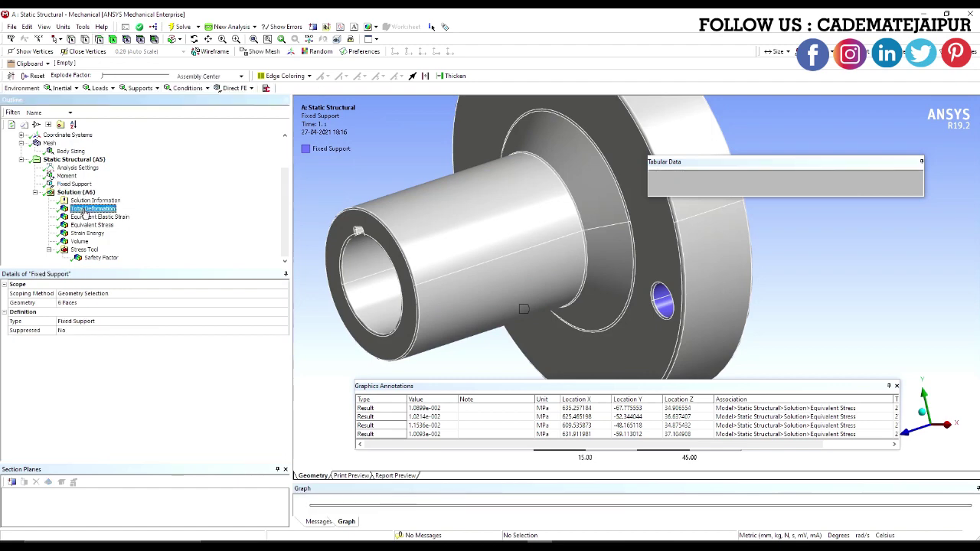
pyautogui.click(91, 225)
pyautogui.click(87, 233)
pyautogui.click(81, 242)
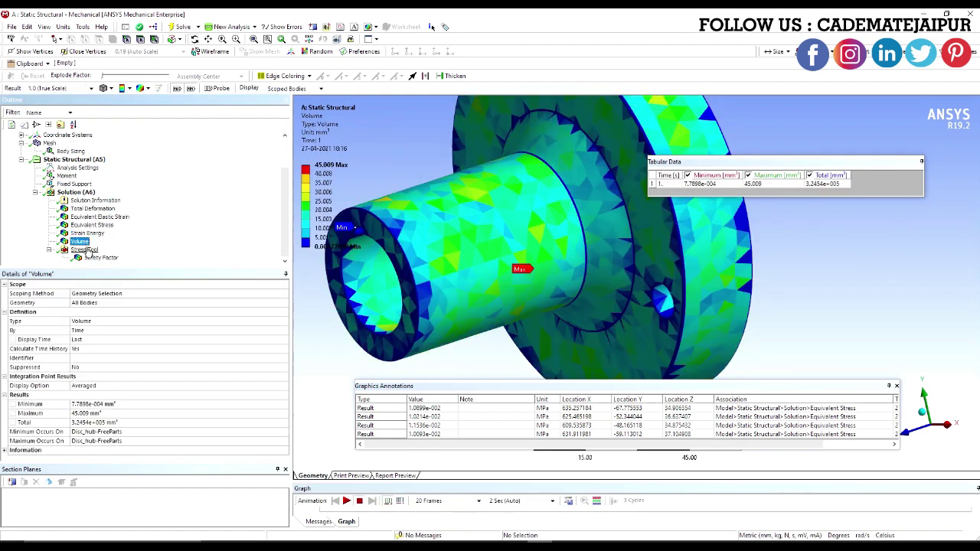
pyautogui.click(94, 257)
# Compare the Volume, Strain Energy and Equivalent Stress plots on the whole hub
pyautogui.click(83, 241)
pyautogui.scroll(-2, 488, 249)
pyautogui.click(100, 234)
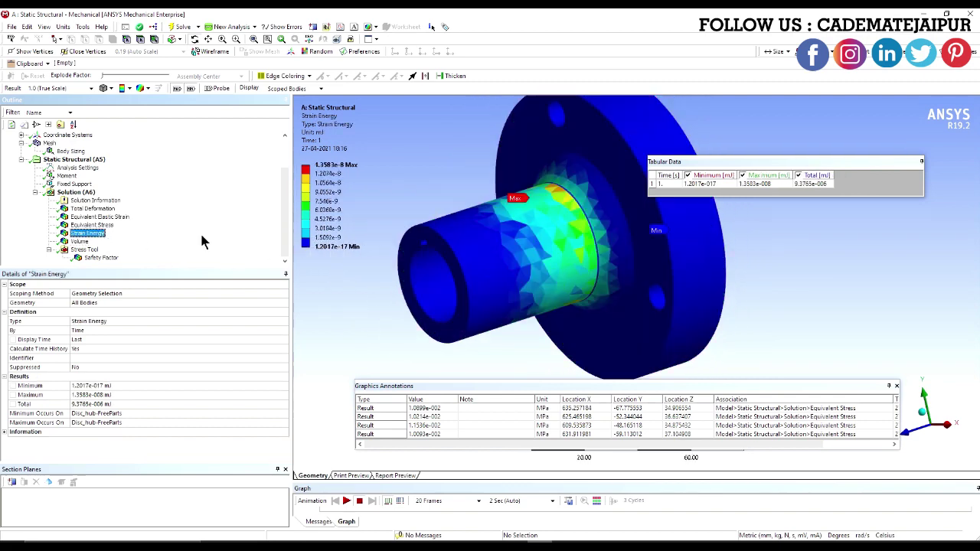
pyautogui.click(102, 227)
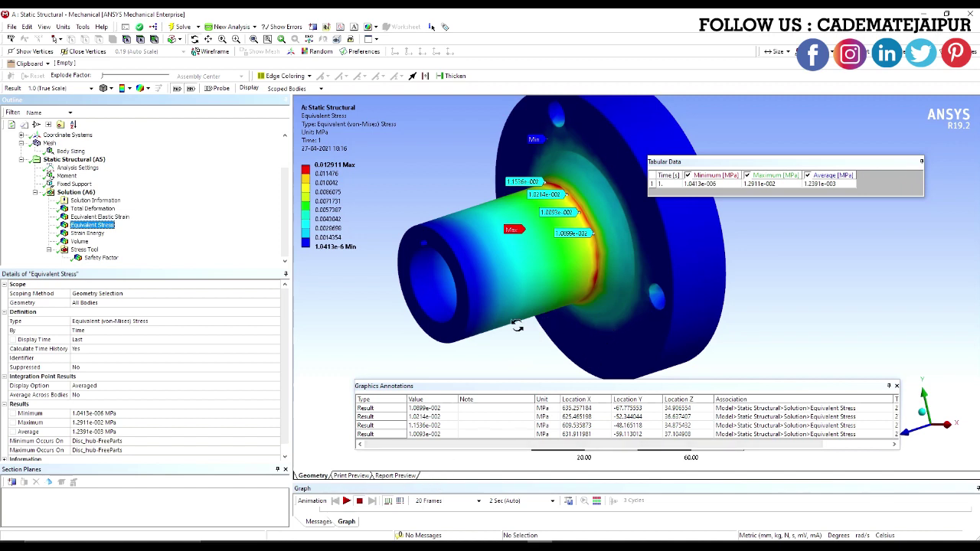
# Display the Total Deformation result and check which deformation types are available for it
pyautogui.click(92, 208)
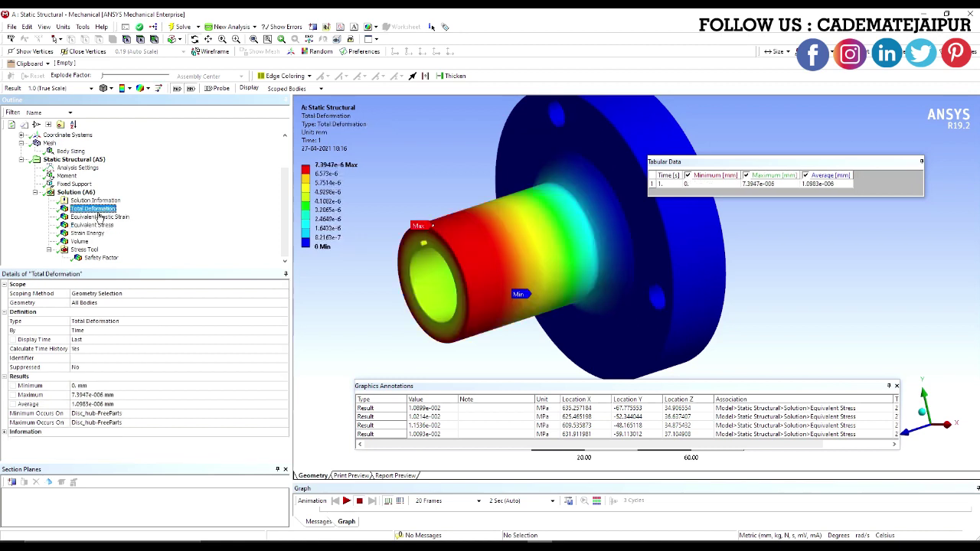
pyautogui.click(134, 322)
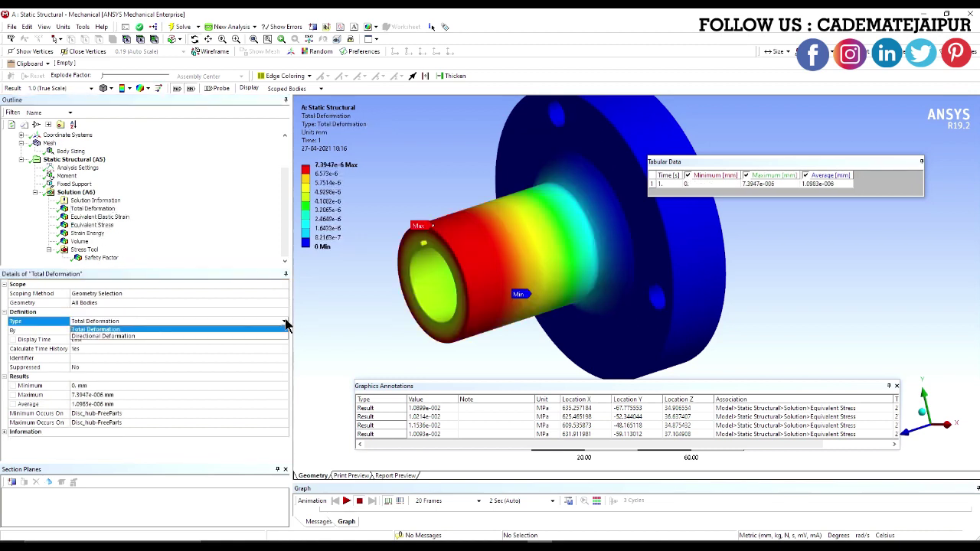
pyautogui.click(76, 218)
# Animate the Equivalent Stress result and examine how stress develops around the sleeve-to-flange junction
pyautogui.click(76, 225)
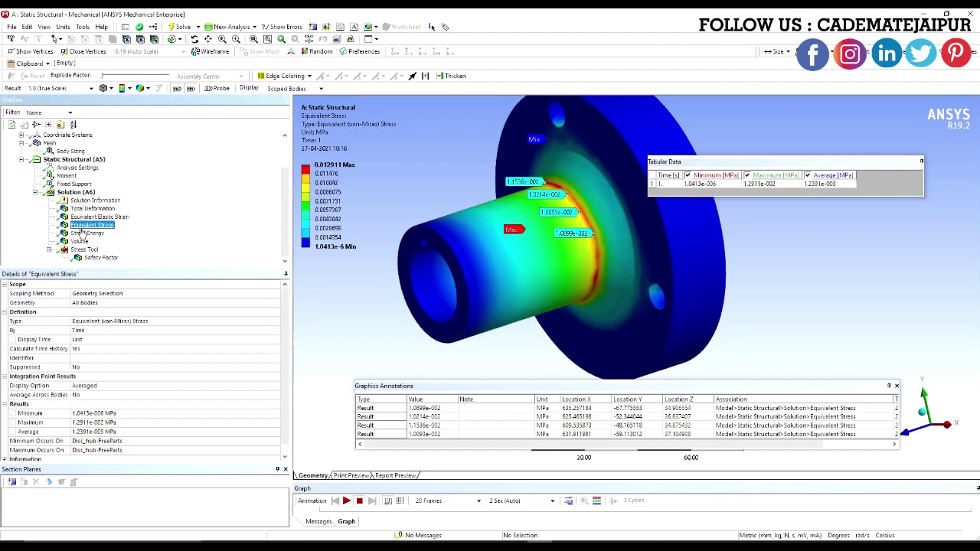
pyautogui.click(346, 500)
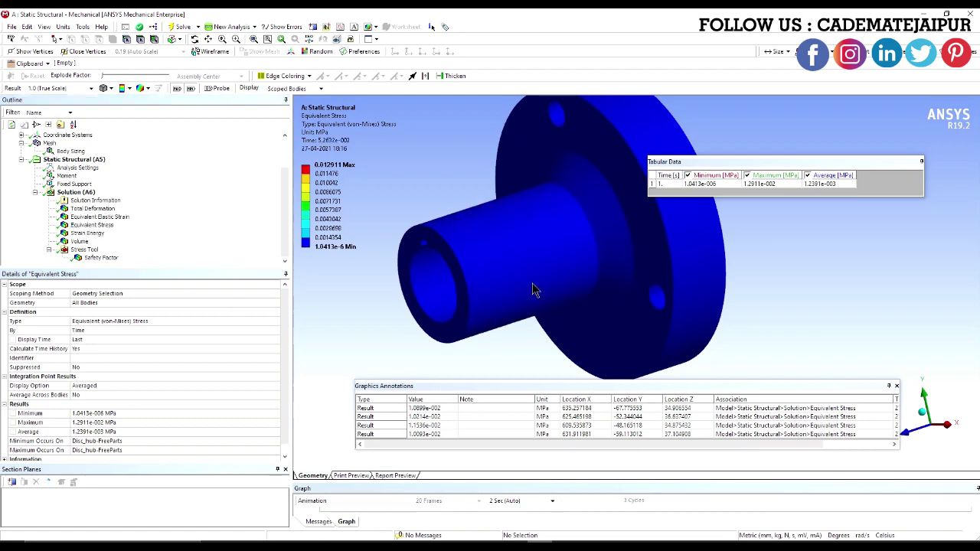
pyautogui.scroll(3, 582, 291)
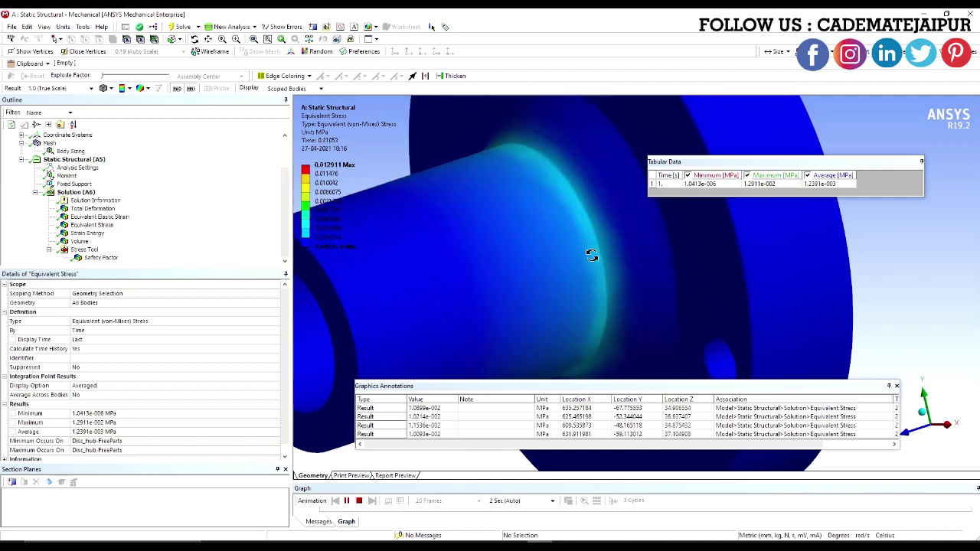
pyautogui.scroll(-5, 593, 257)
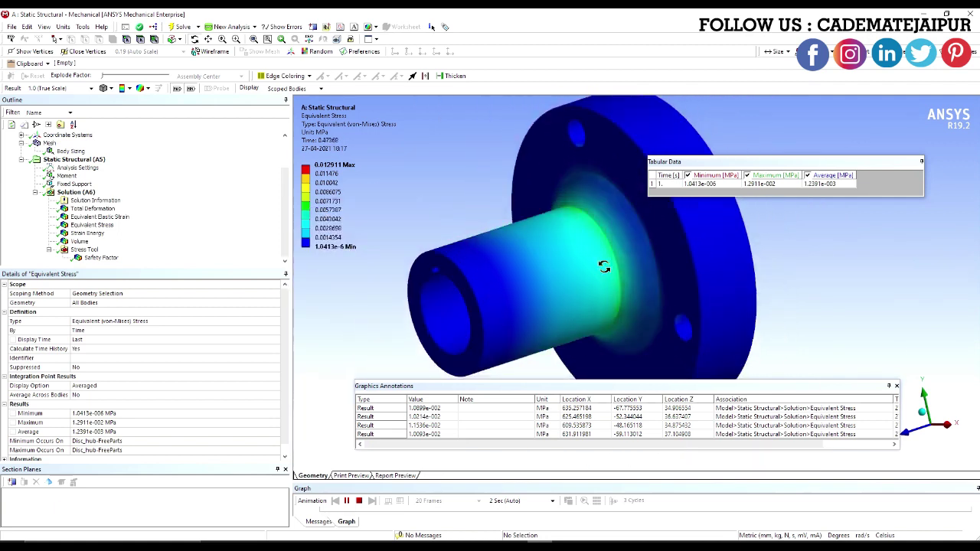
# Display the Equivalent Elastic Strain result and examine the maximum at the sleeve-to-flange junction up close
pyautogui.click(119, 218)
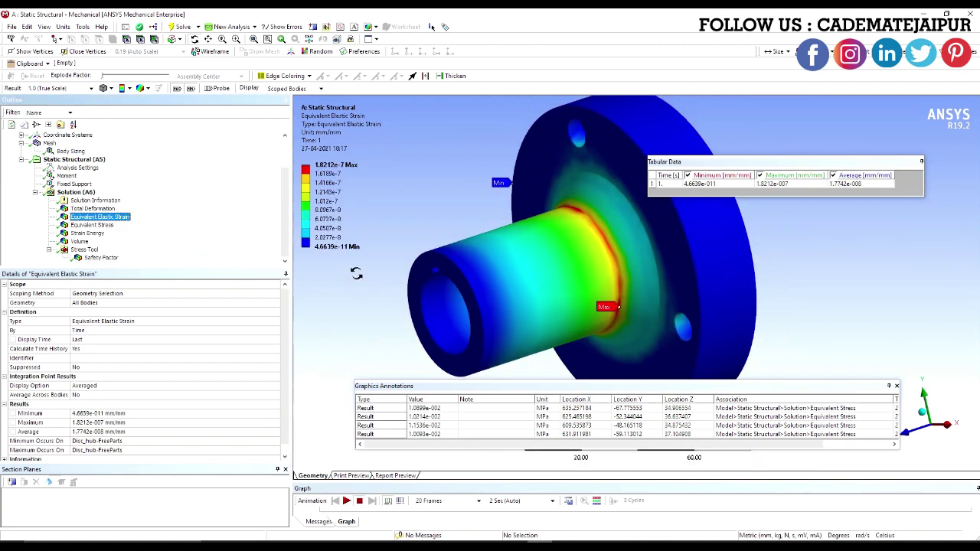
pyautogui.scroll(4, 628, 261)
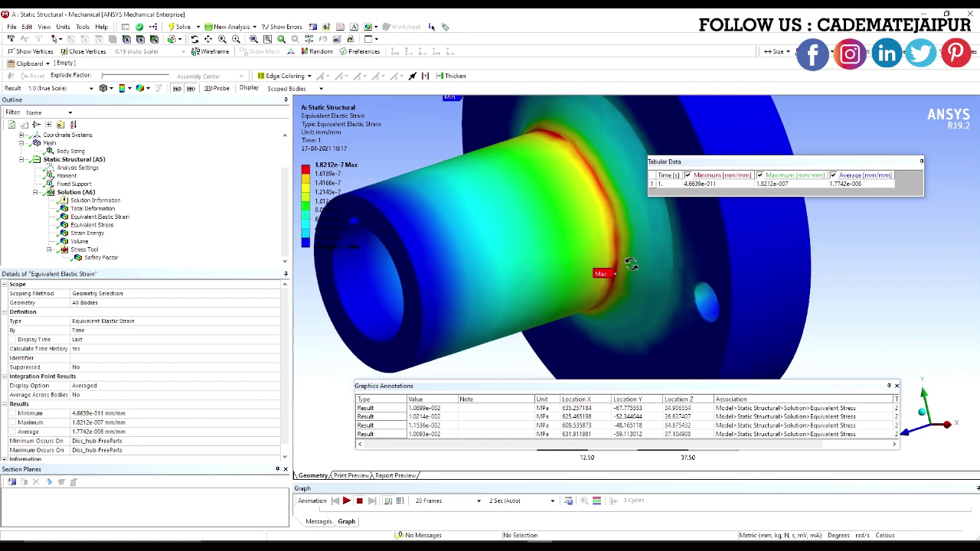